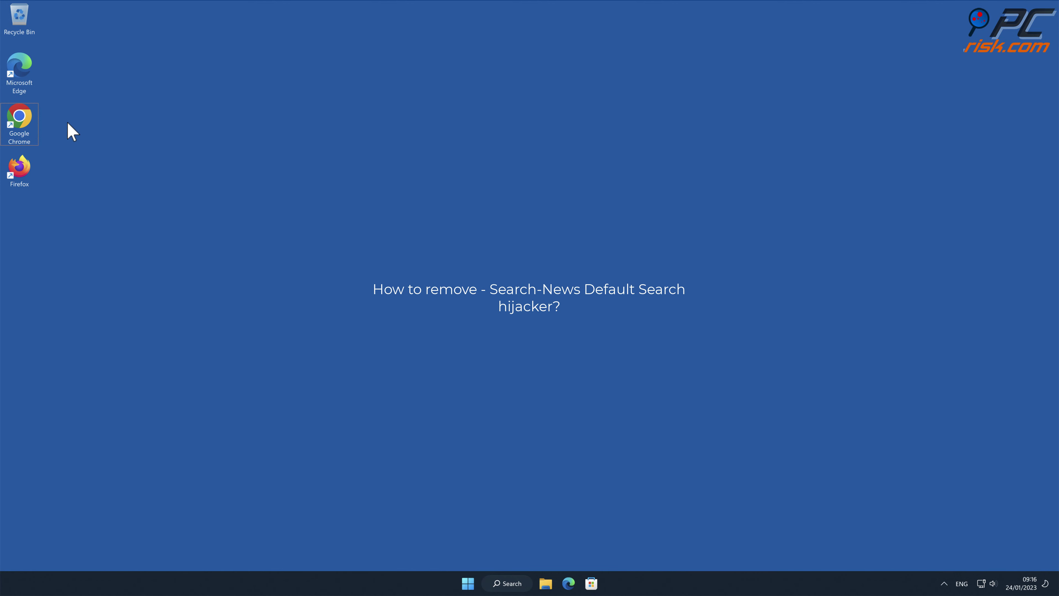
Step: Launch Chrome, search for 'testing search engine', and scroll through the redirected nearbyme.io results
double_click(22, 122)
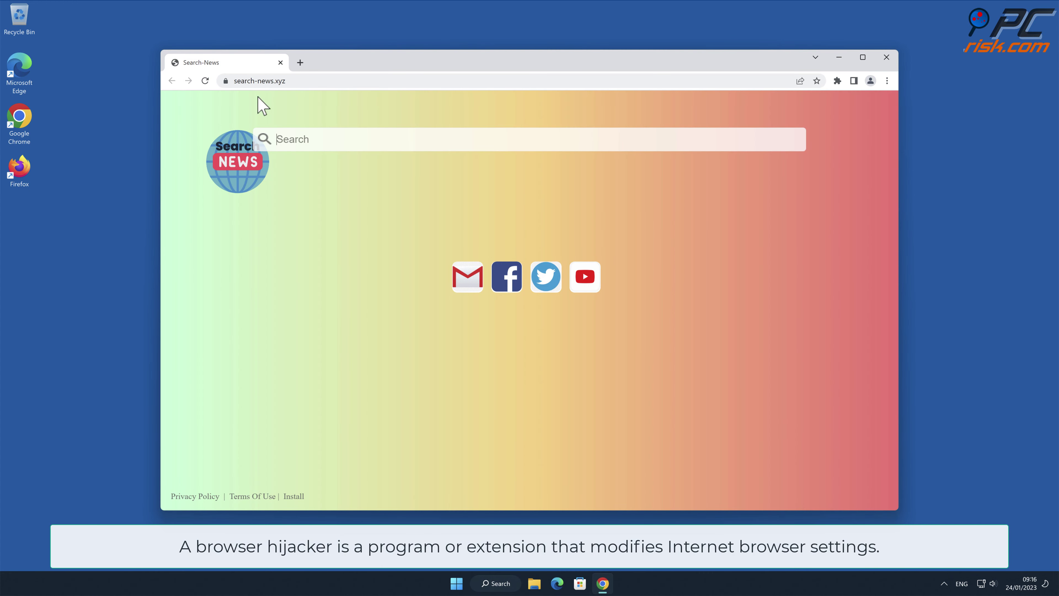
click(267, 81)
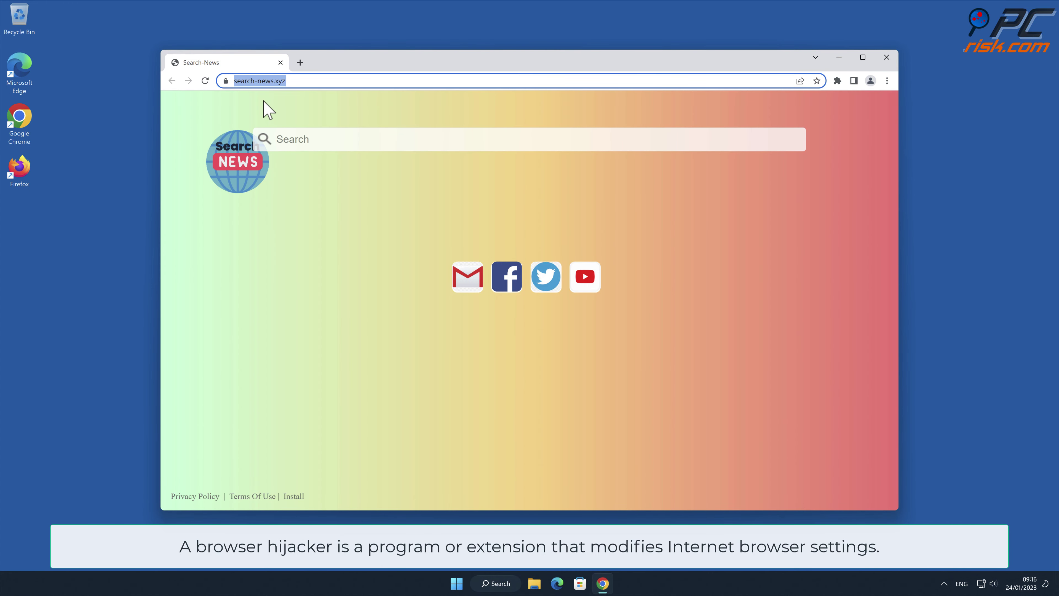
text(testing)
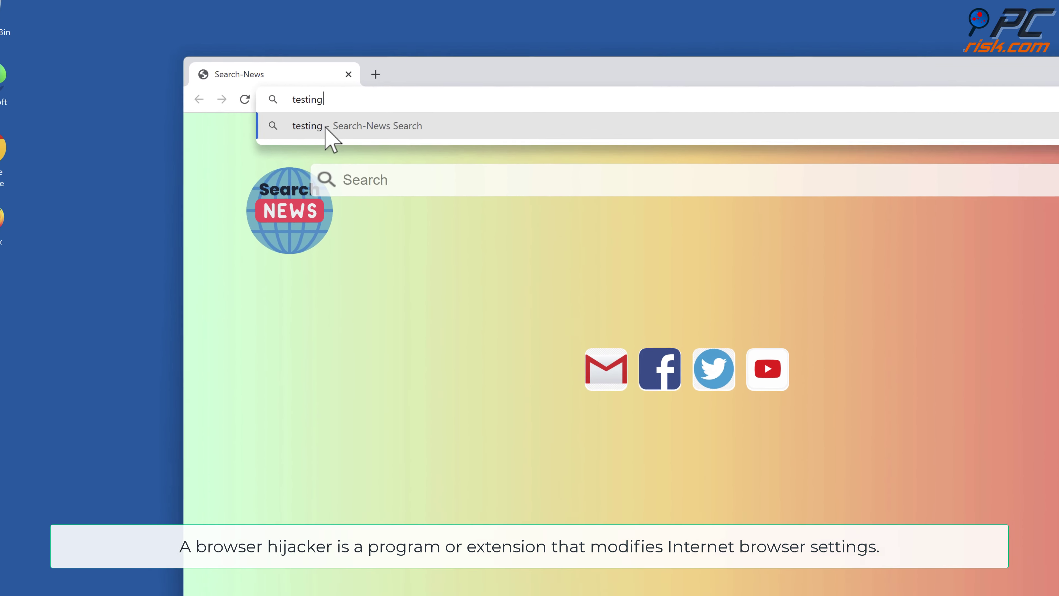
text( searc)
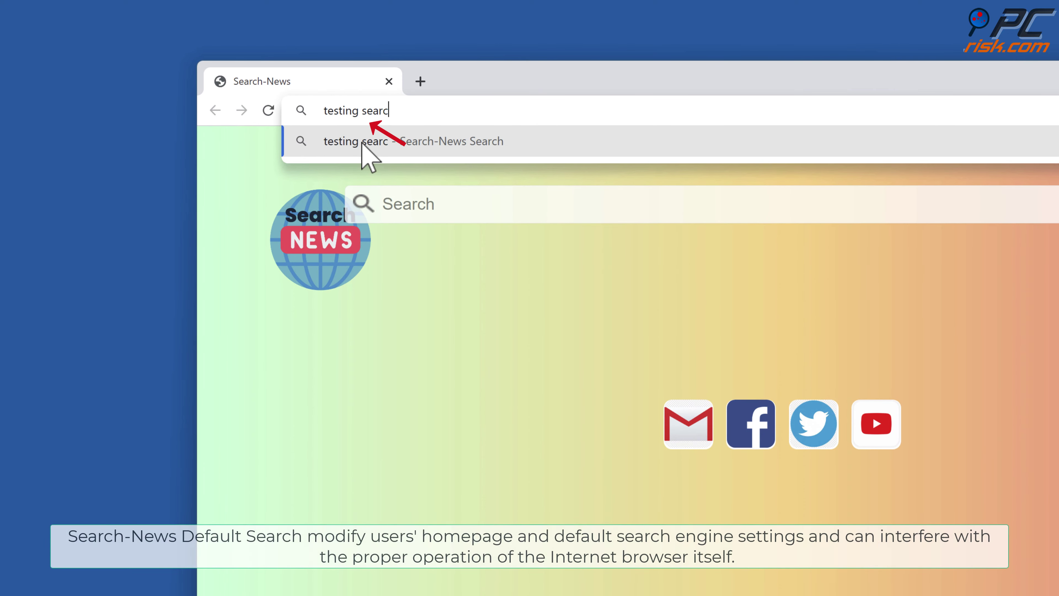
text(h engine)
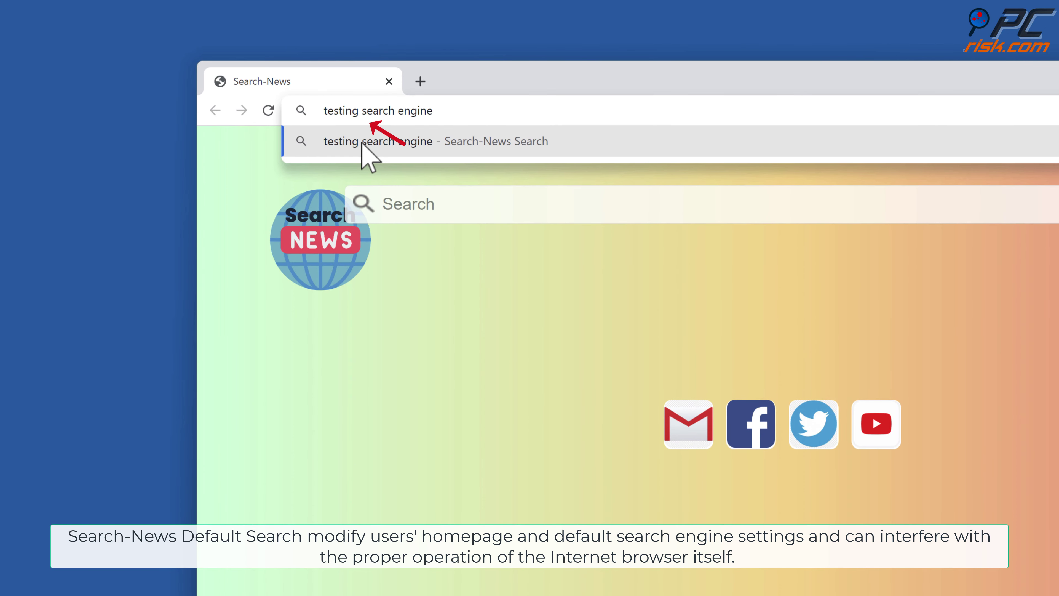
key(Return)
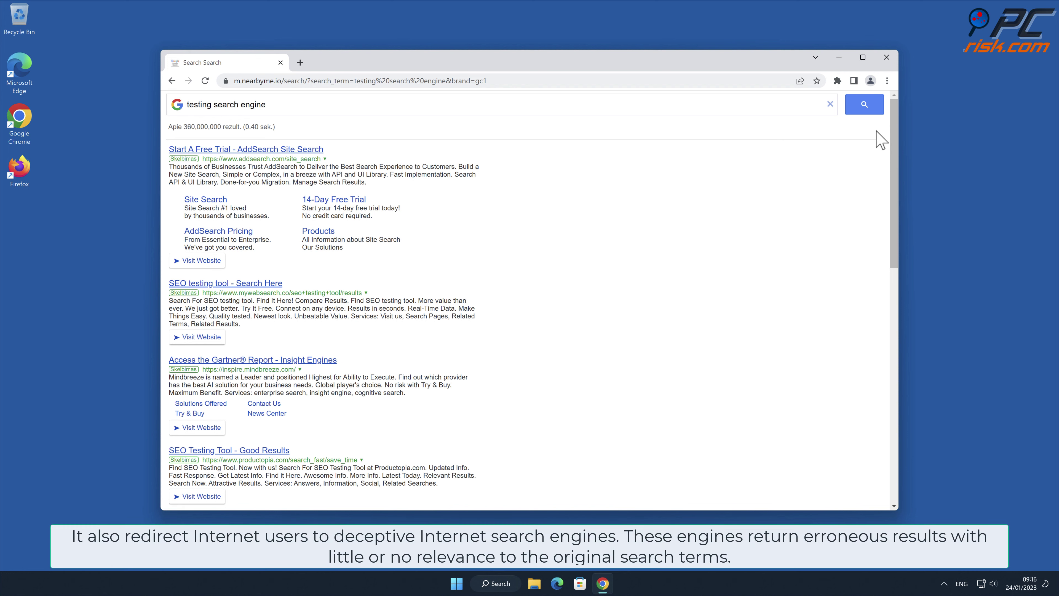
drag(892, 126, 894, 382)
scroll(895, 387, up, 1)
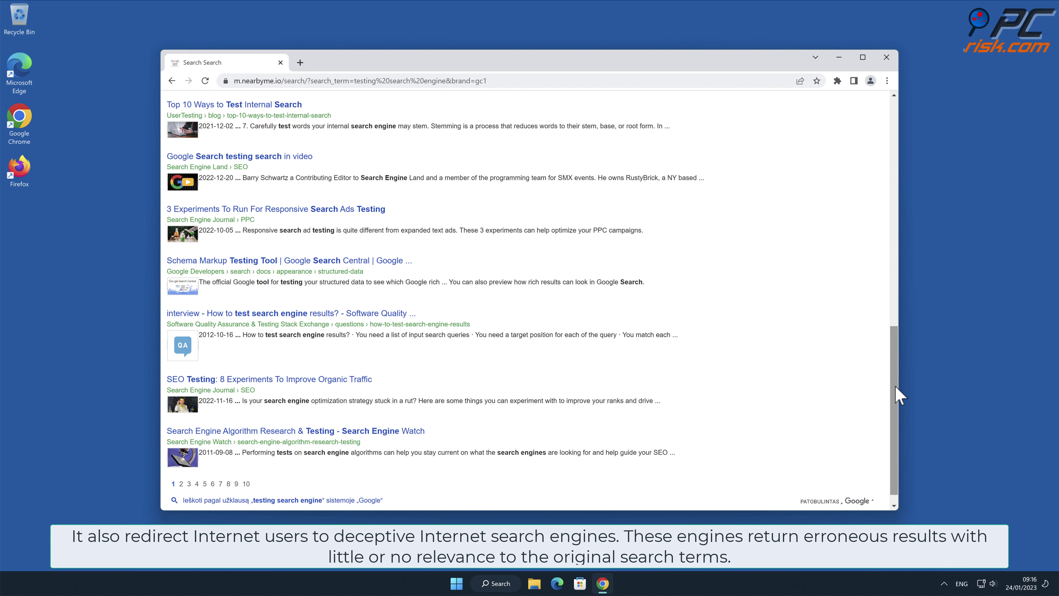
drag(895, 387, 892, 145)
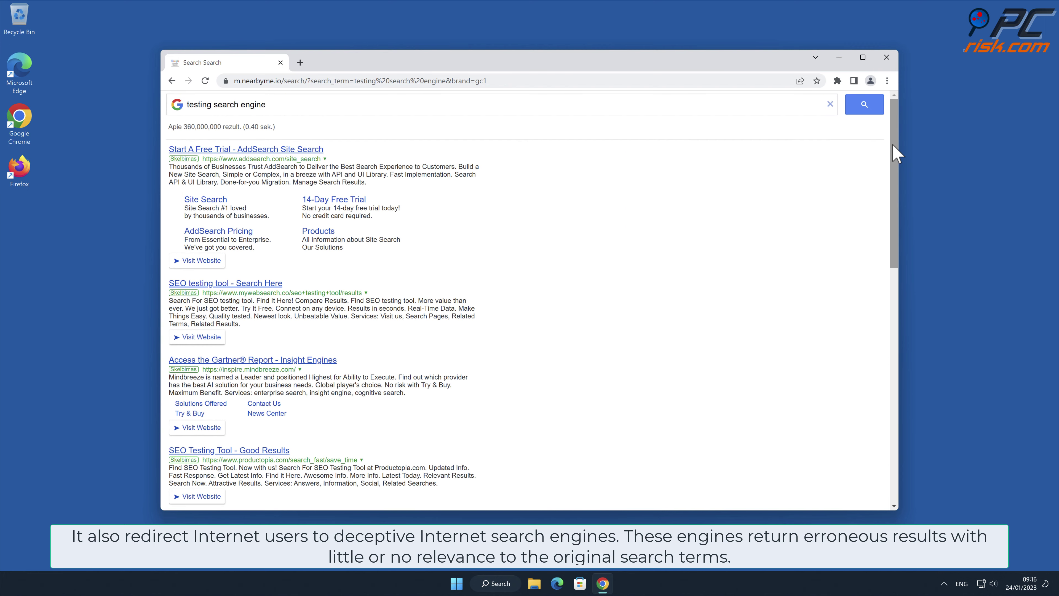
Step: Open Chrome's Extensions page to view the installed Search-News Default Search extension
click(886, 81)
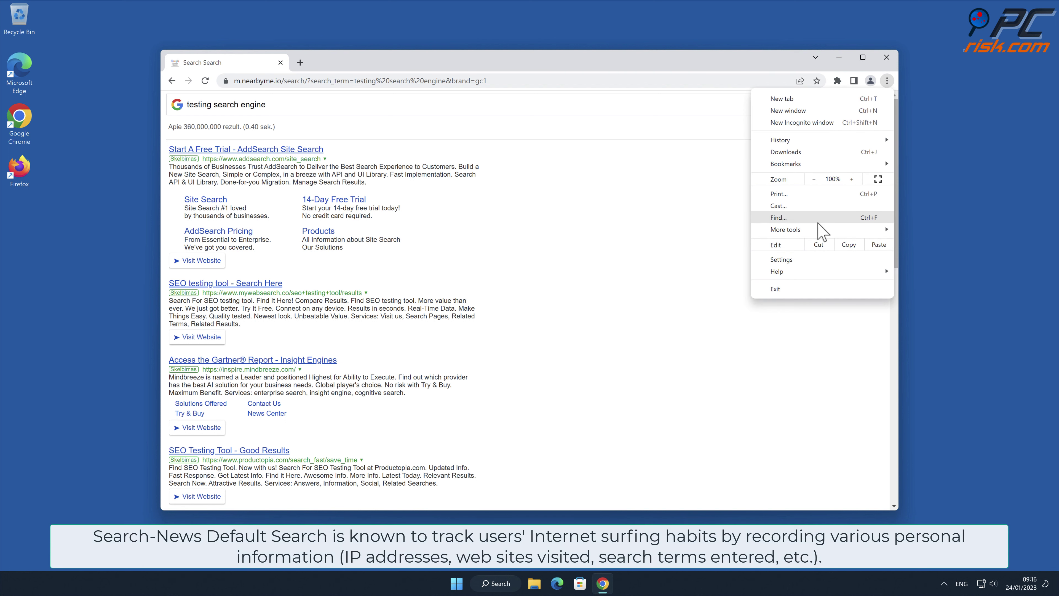
mouse_move(819, 227)
click(935, 290)
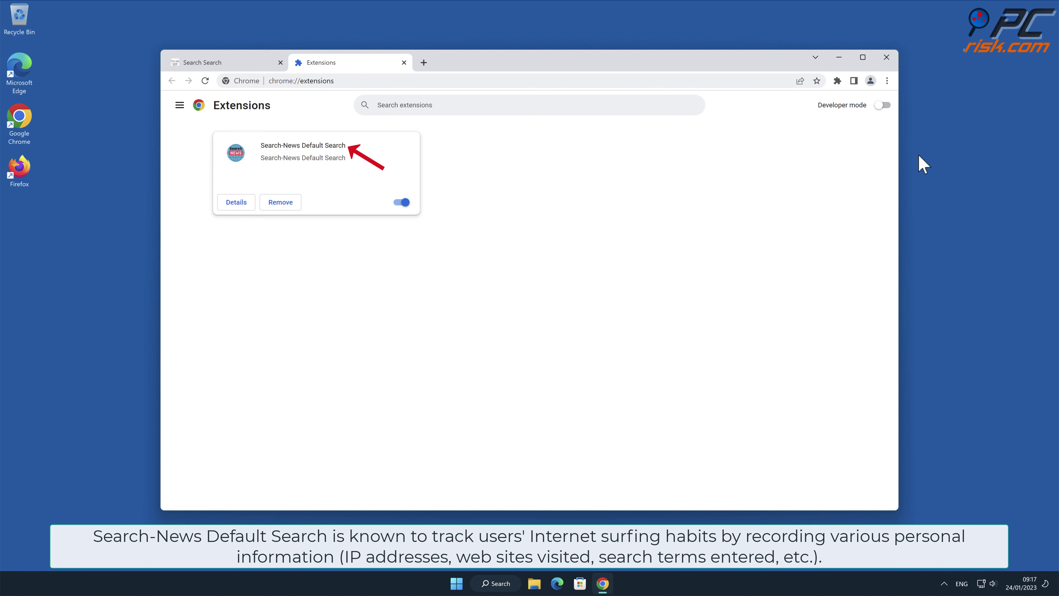
Step: Check the Manage search engines list in Settings, then close Chrome
click(887, 81)
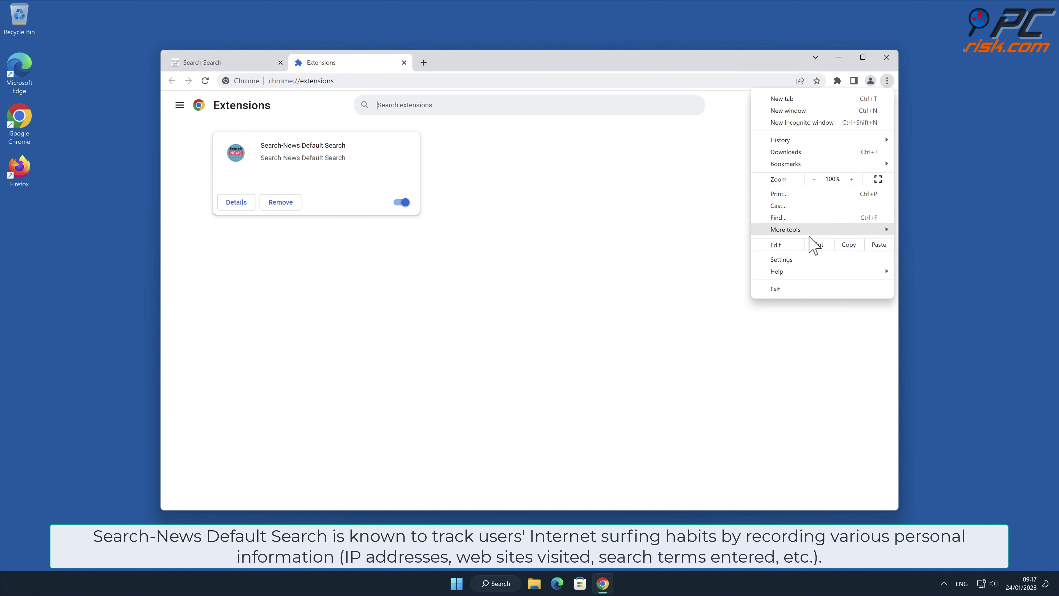
click(794, 260)
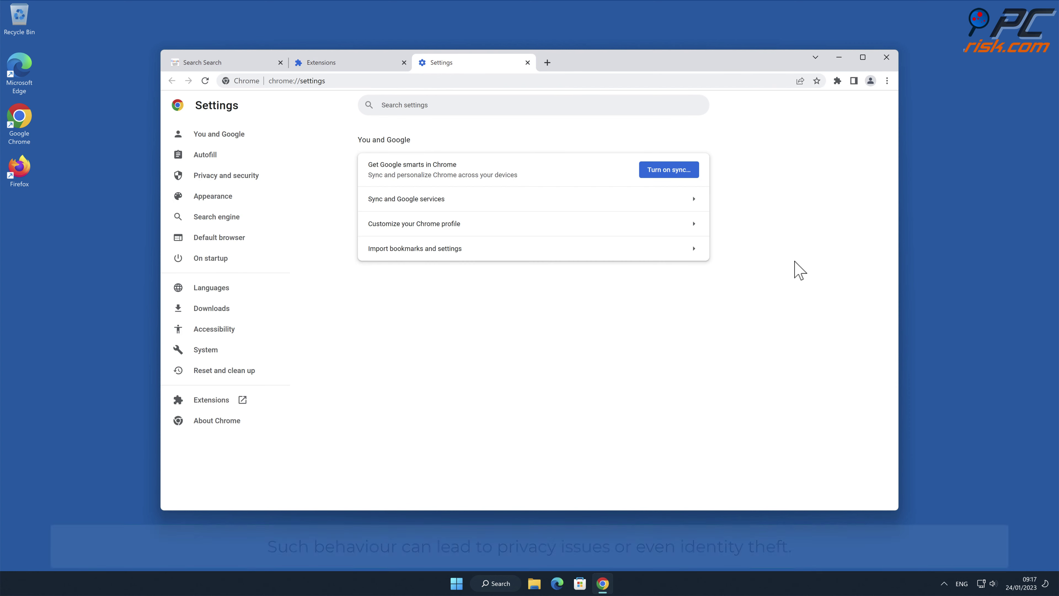
click(240, 223)
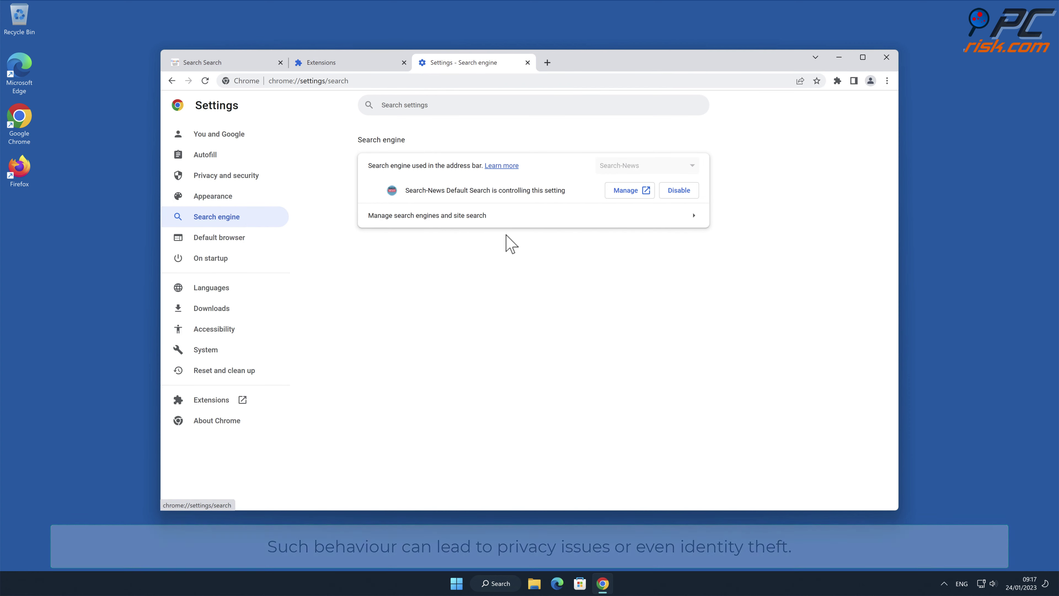
click(692, 221)
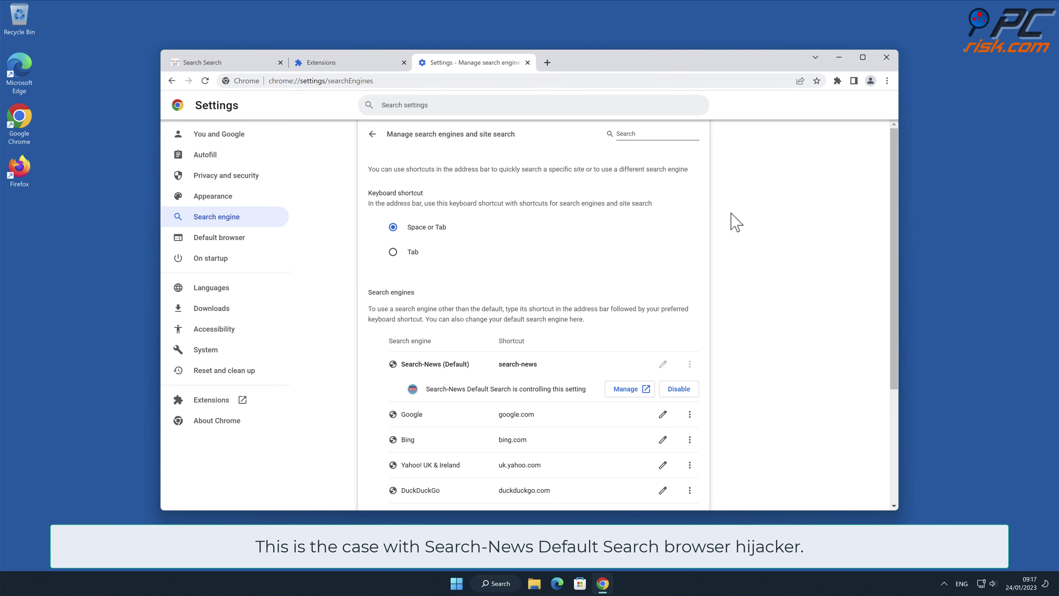
drag(892, 166, 894, 232)
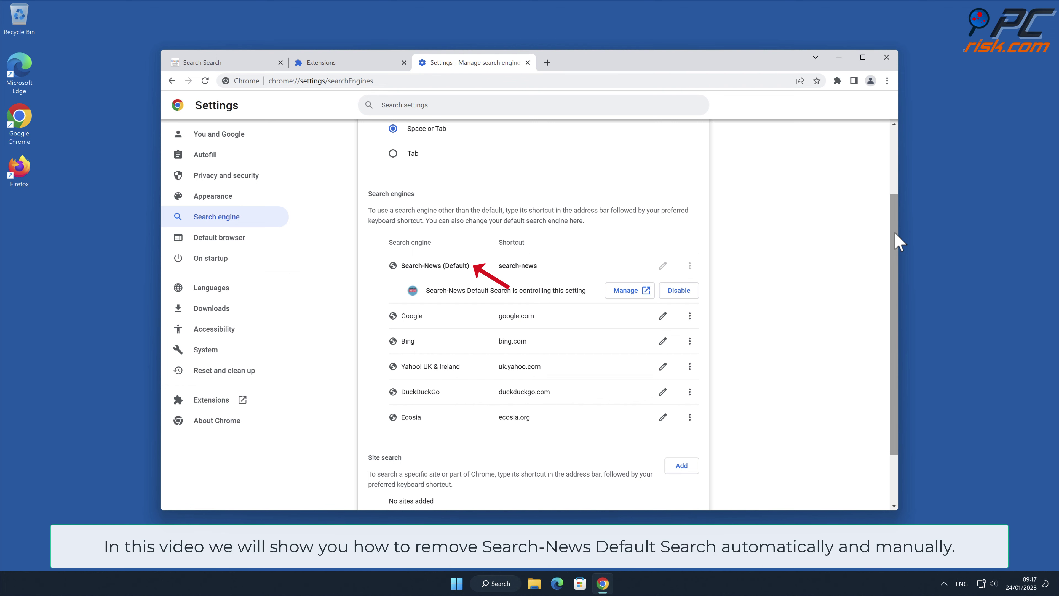
drag(895, 233, 894, 230)
click(887, 59)
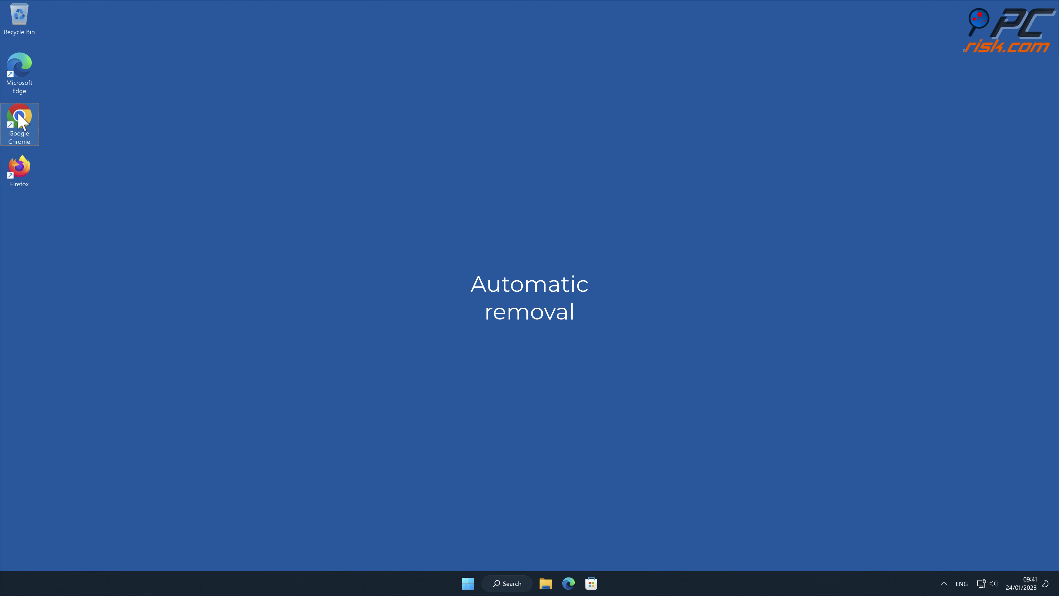
double_click(19, 115)
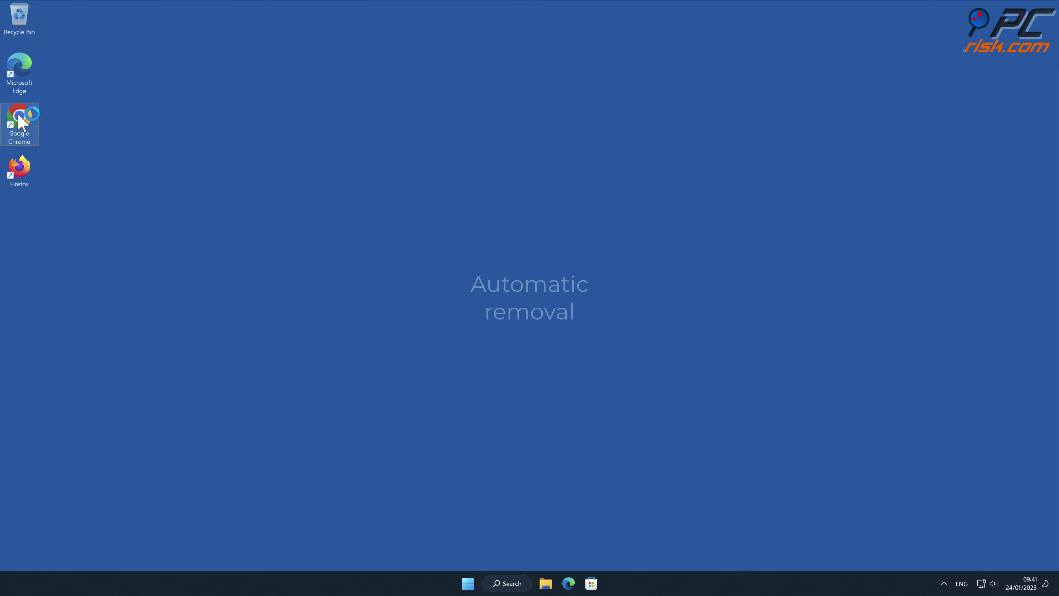
click(269, 84)
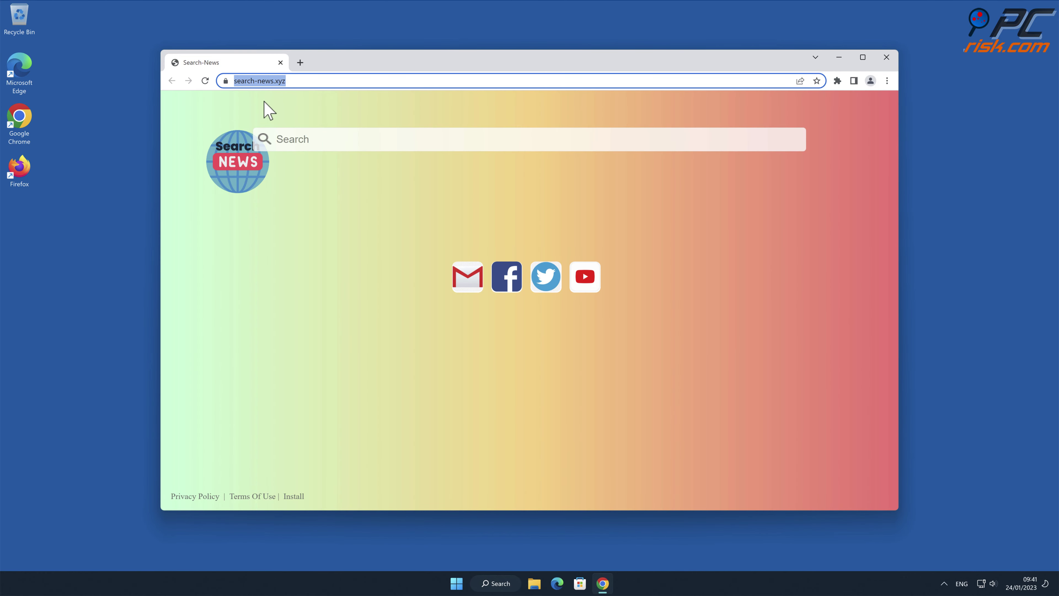
text(www.comboclea)
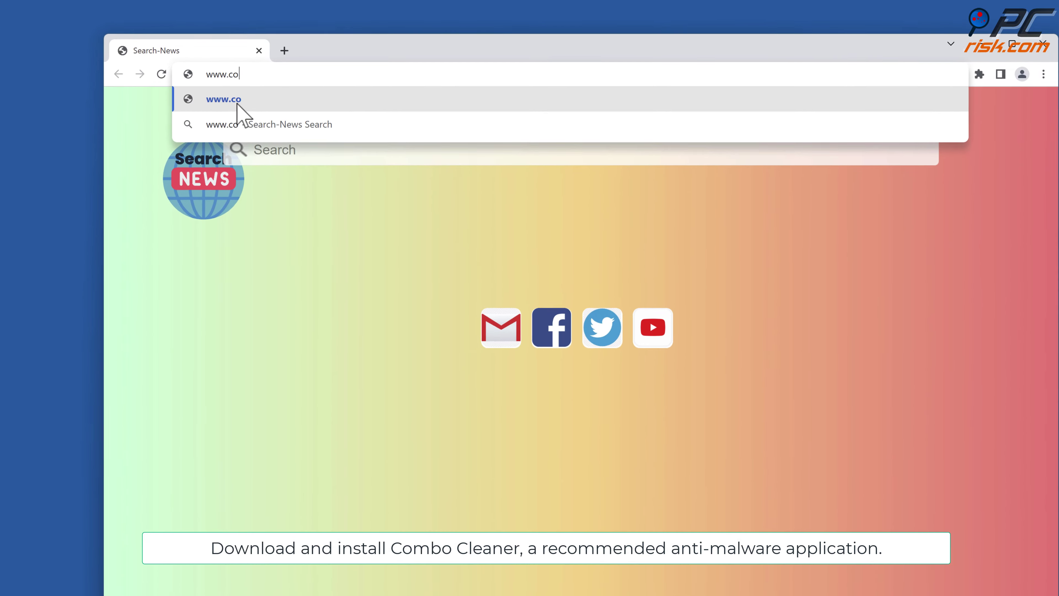
text(ner.com)
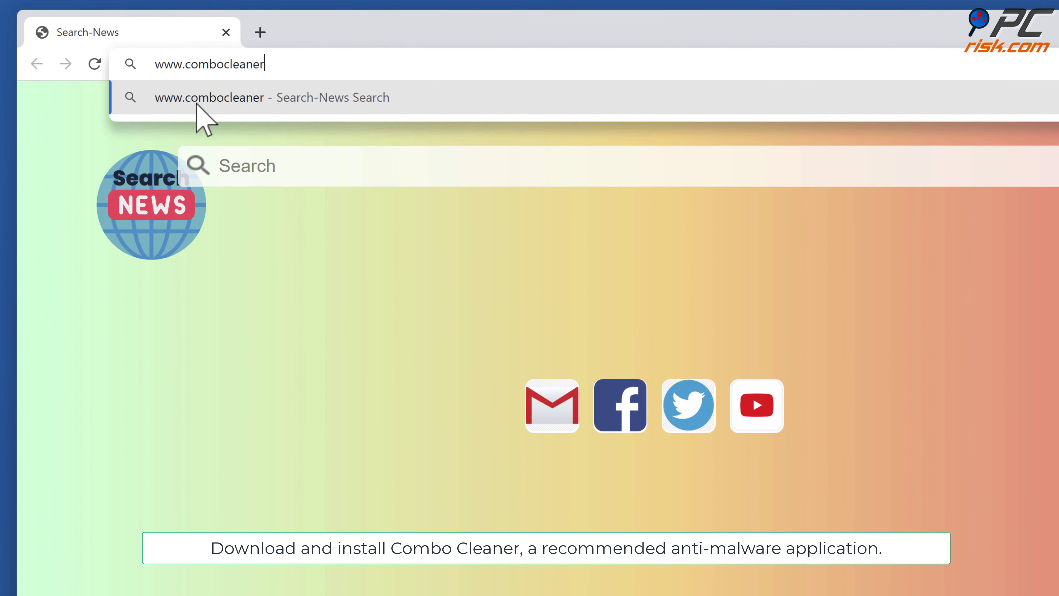
key(Return)
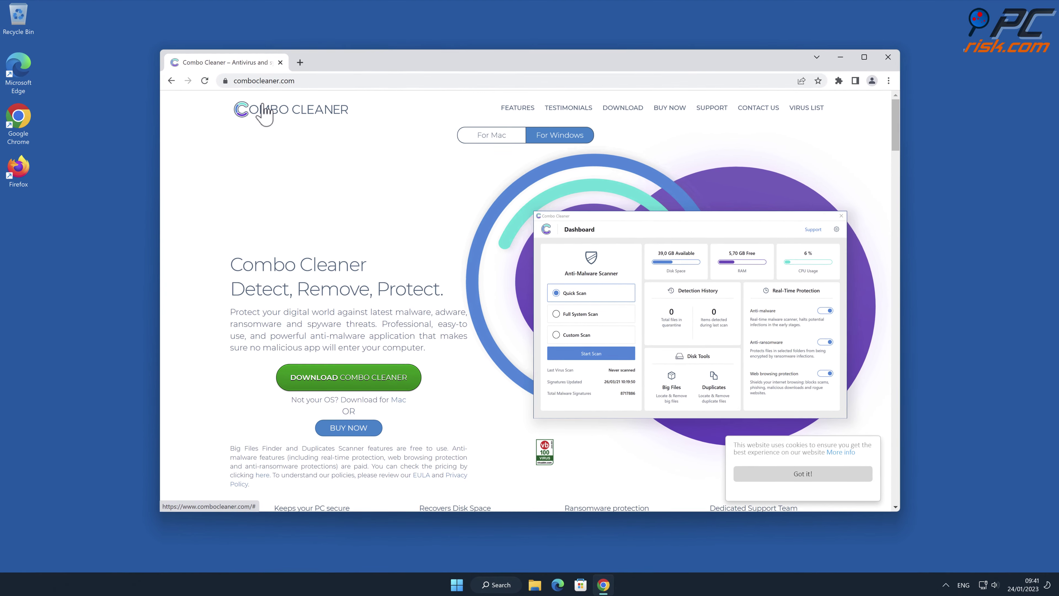
Step: Download CCSetup.exe and run it to install Combo Cleaner, approving the UAC prompt
click(413, 386)
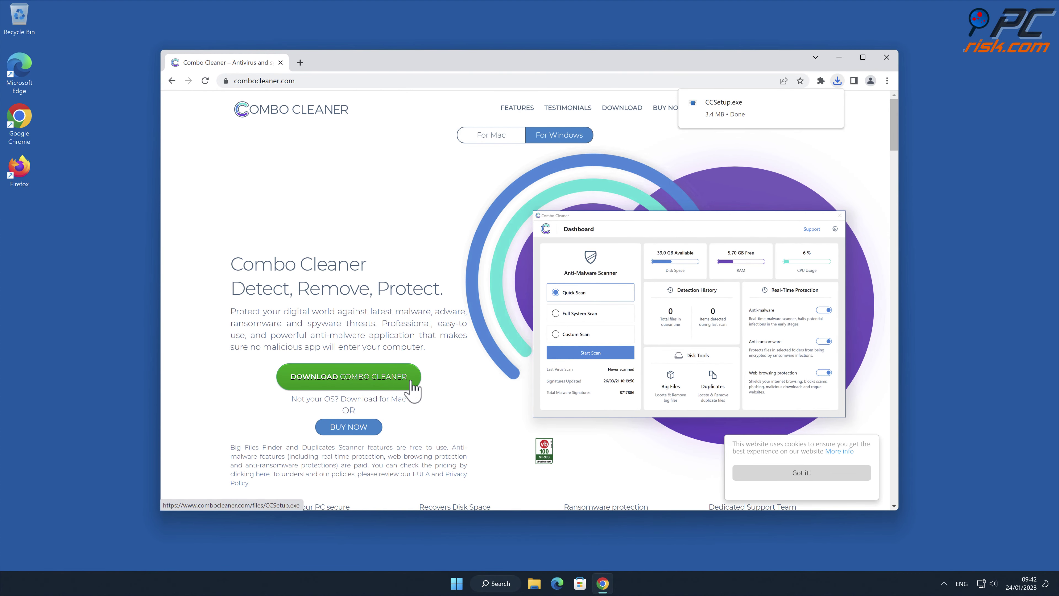
click(757, 116)
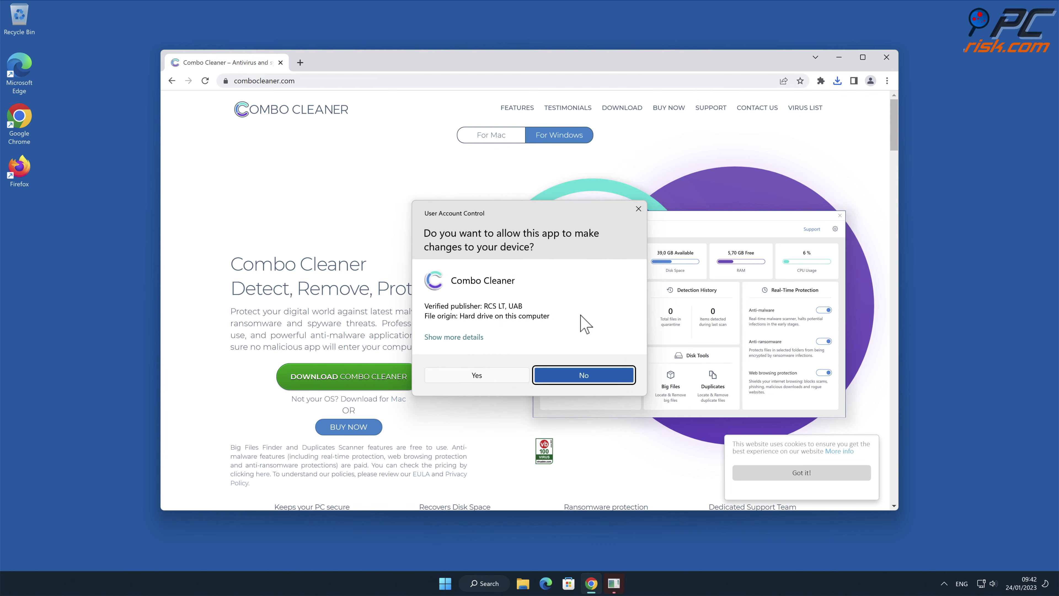
click(492, 376)
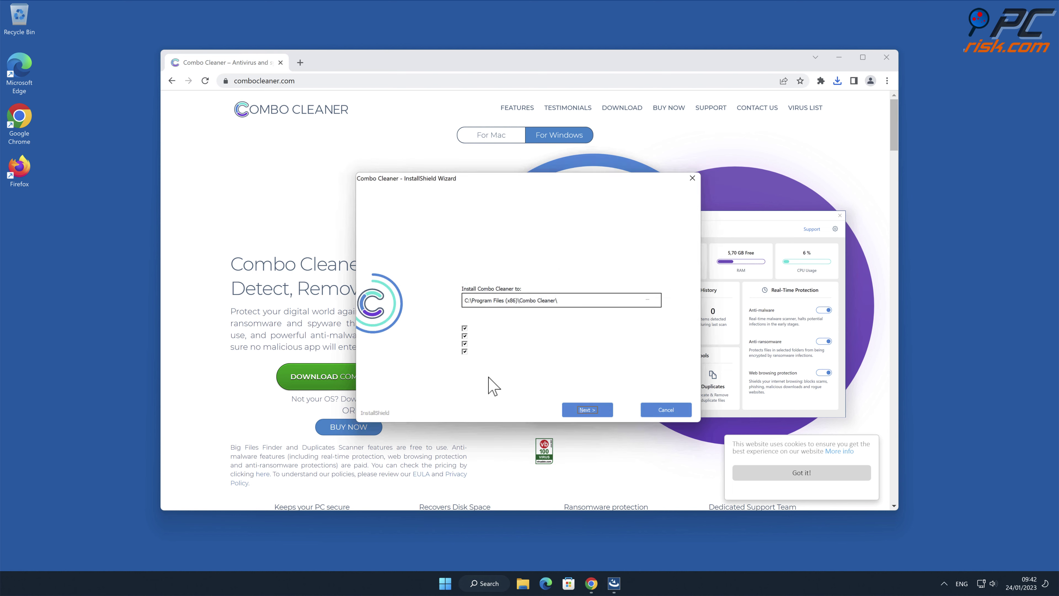
click(599, 414)
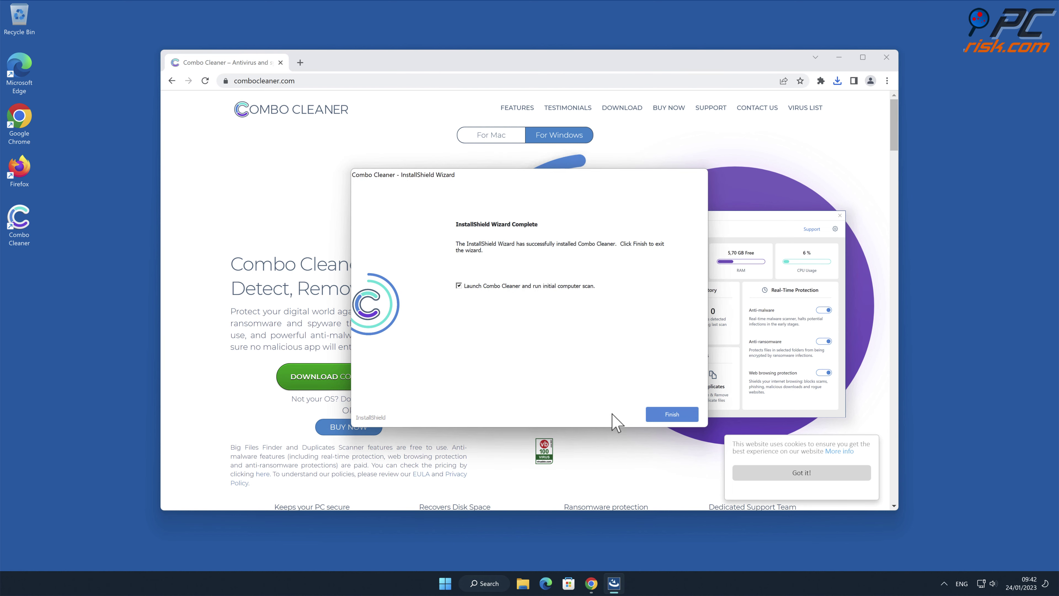
click(677, 413)
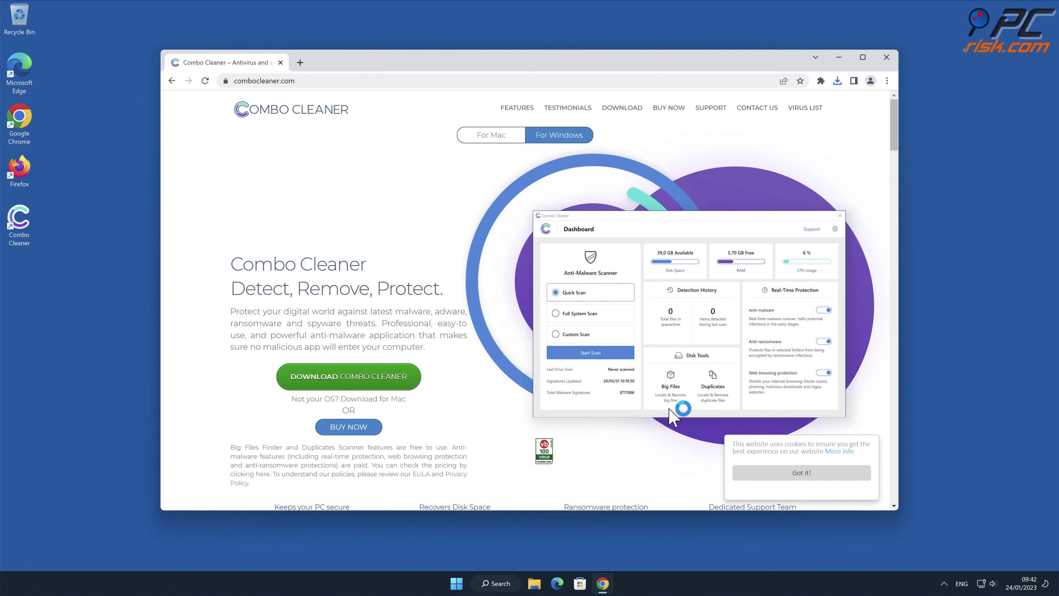
Step: Close Chrome, then quarantine the detected Search-News Default Search extension in Combo Cleaner and close the summary
click(885, 59)
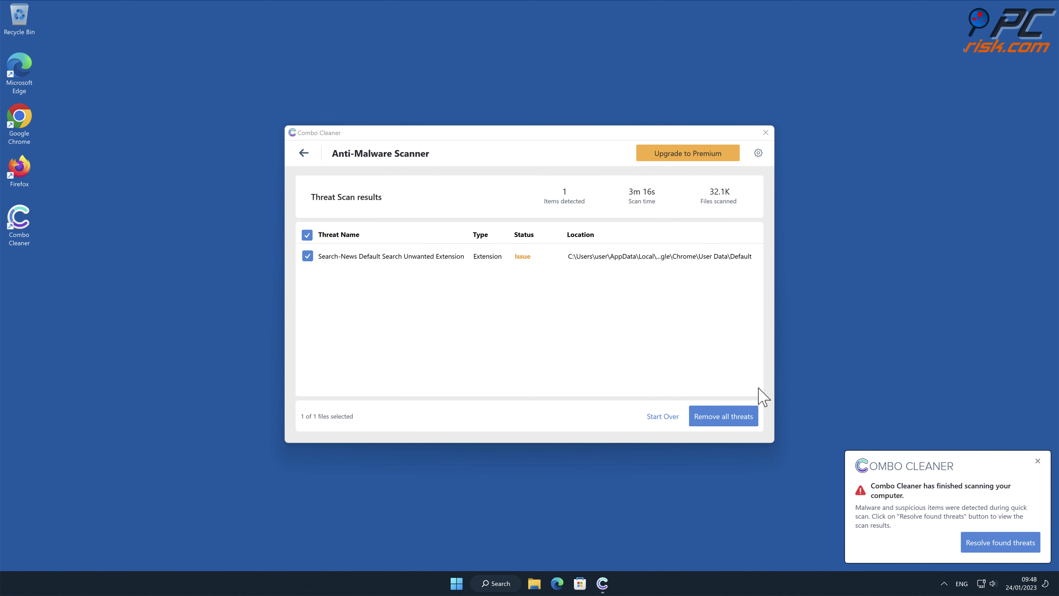
click(723, 416)
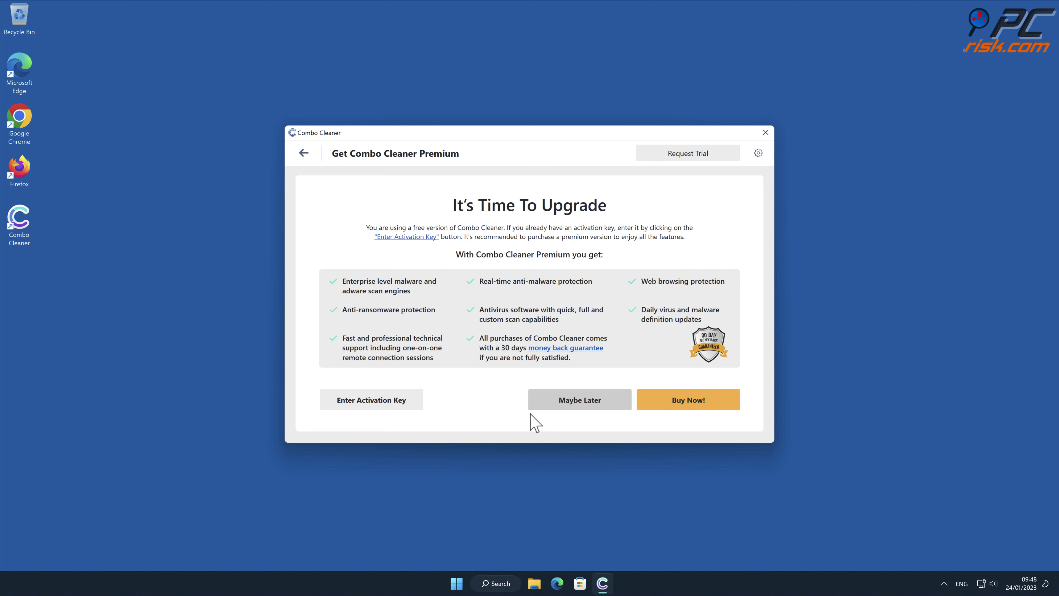
click(410, 406)
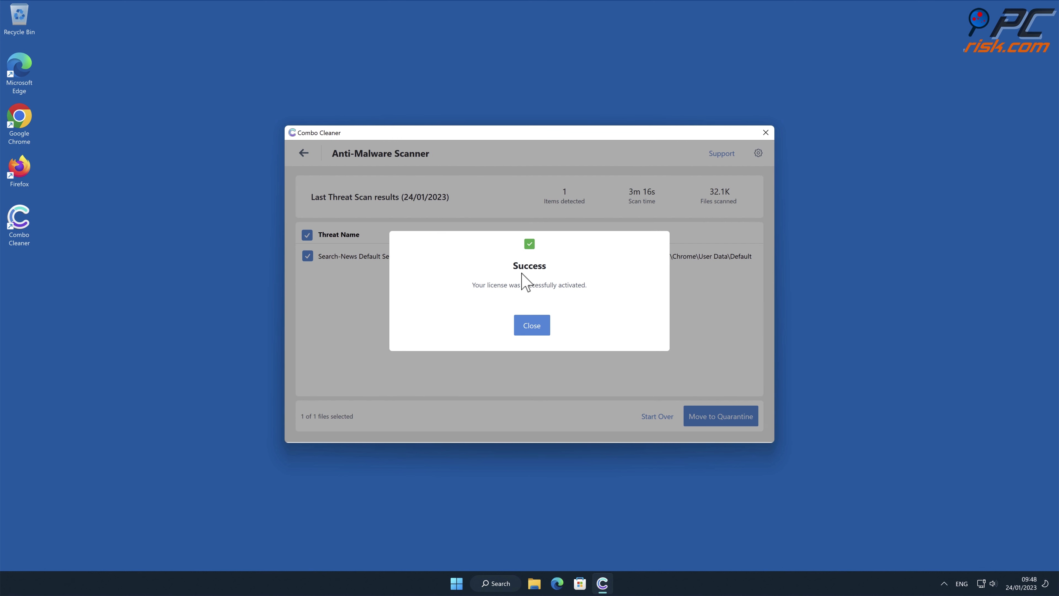
click(541, 322)
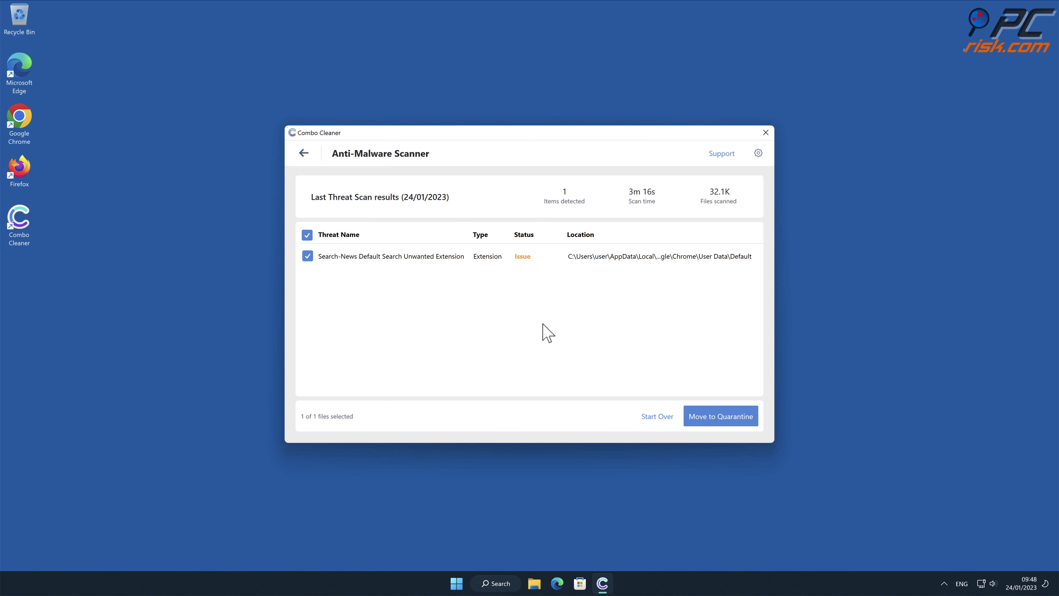
click(754, 421)
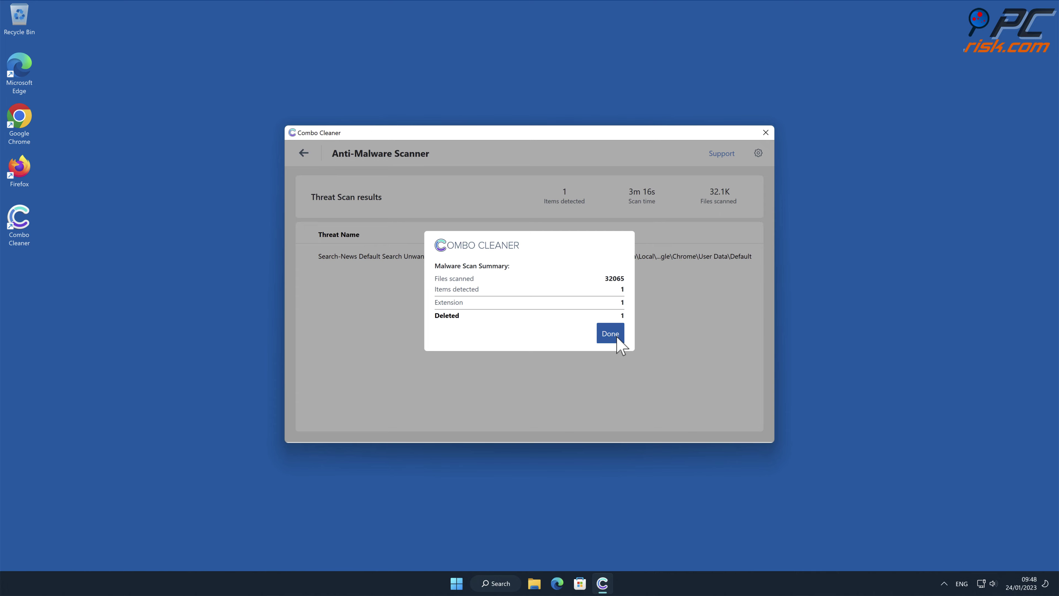
click(617, 338)
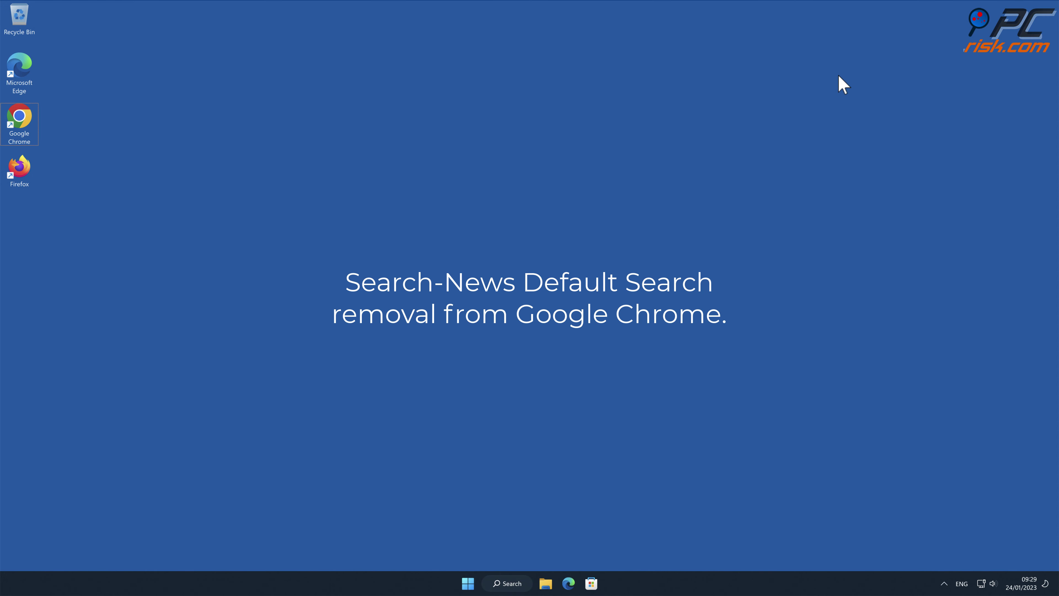
Step: Launch Google Chrome from the desktop shortcut, opening on search-news.xyz
double_click(20, 119)
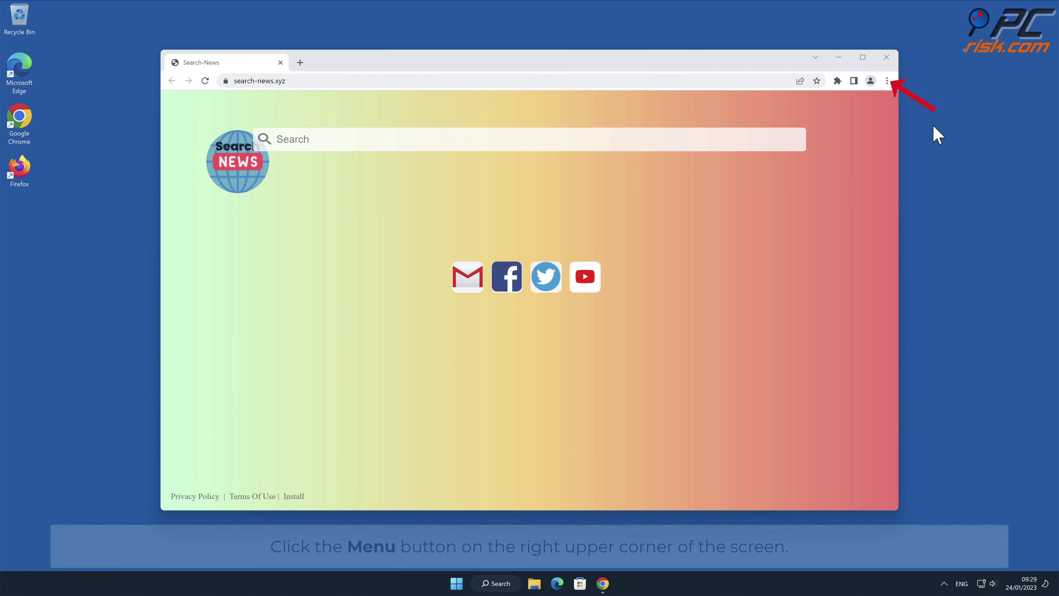
Step: Remove the Search-News Default Search extension from Chrome's Extensions page and confirm
click(887, 80)
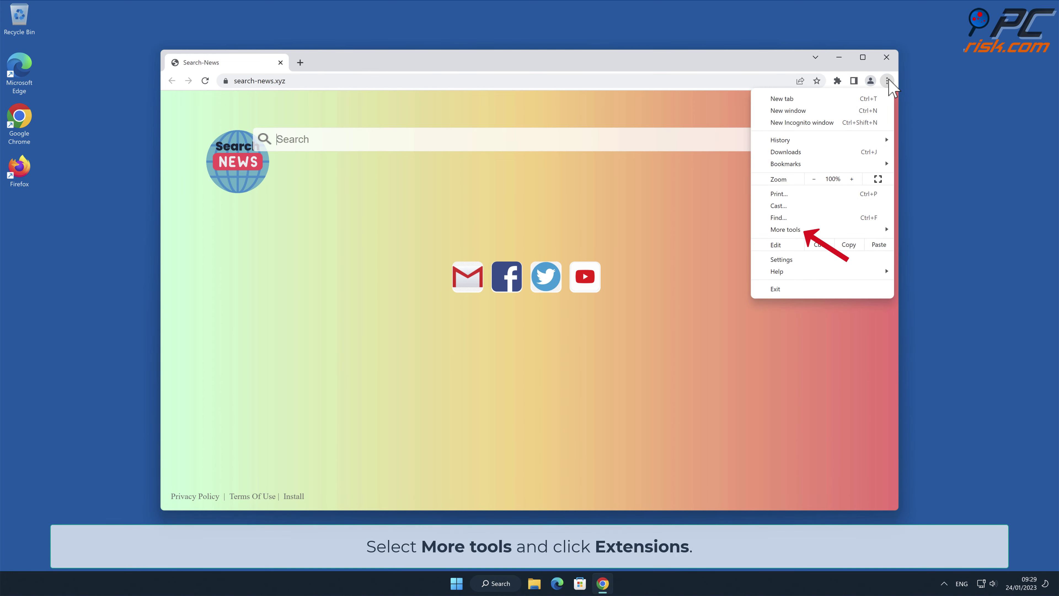
mouse_move(823, 227)
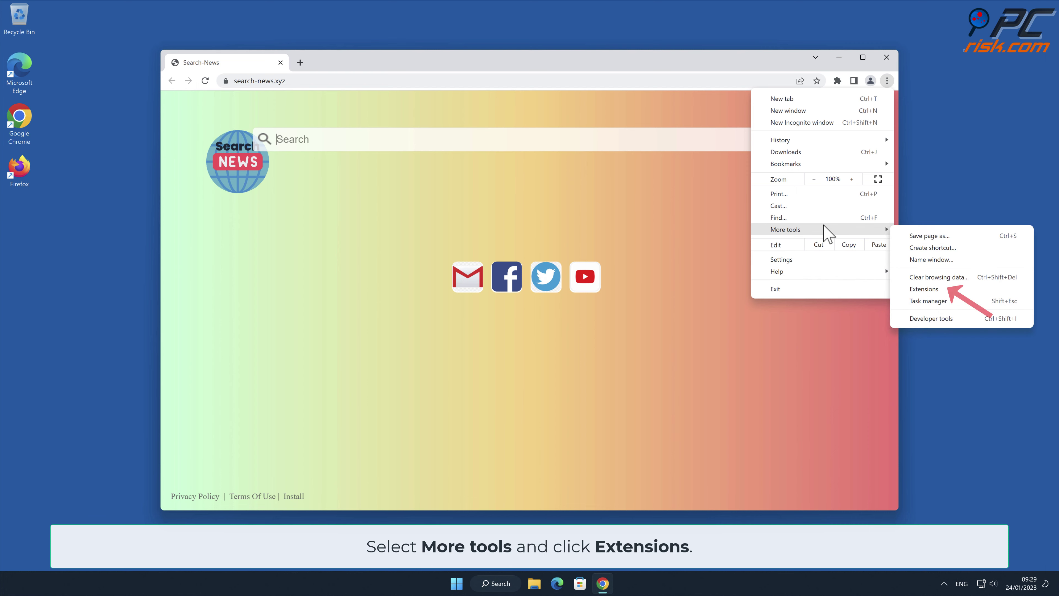
click(941, 290)
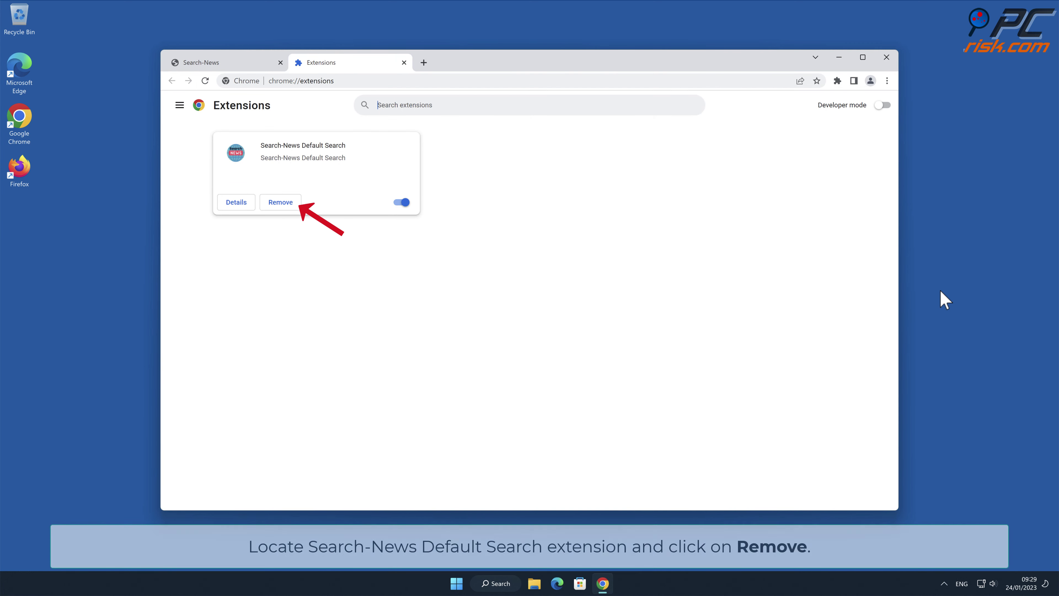
click(292, 204)
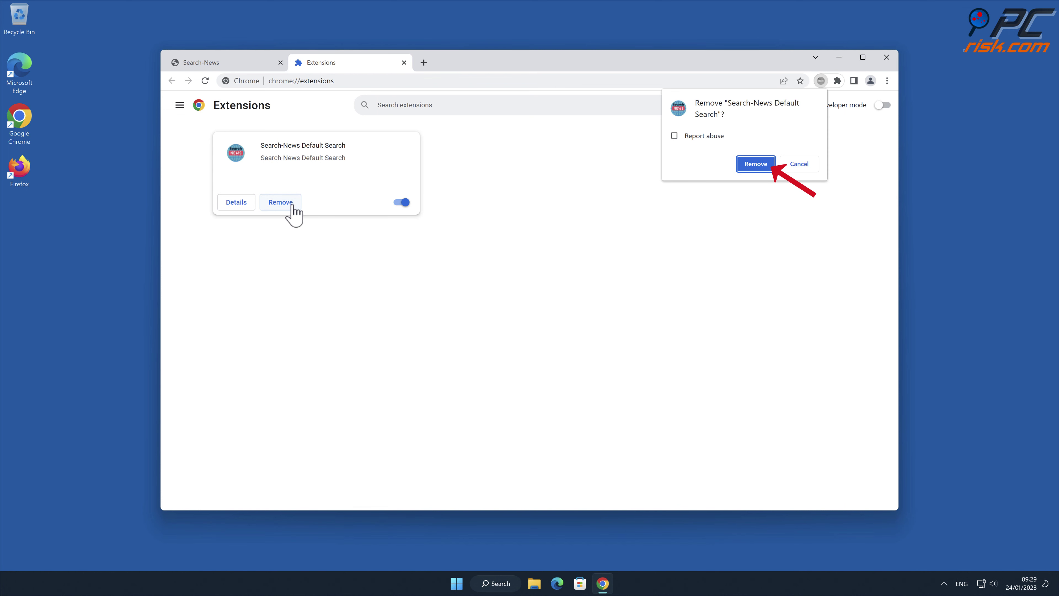
click(755, 163)
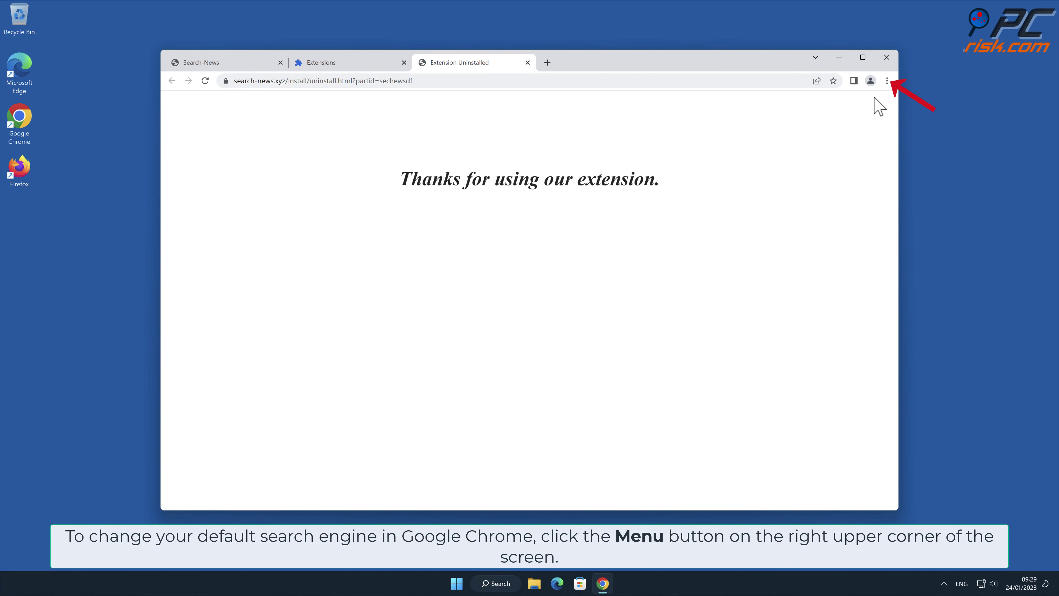
click(887, 80)
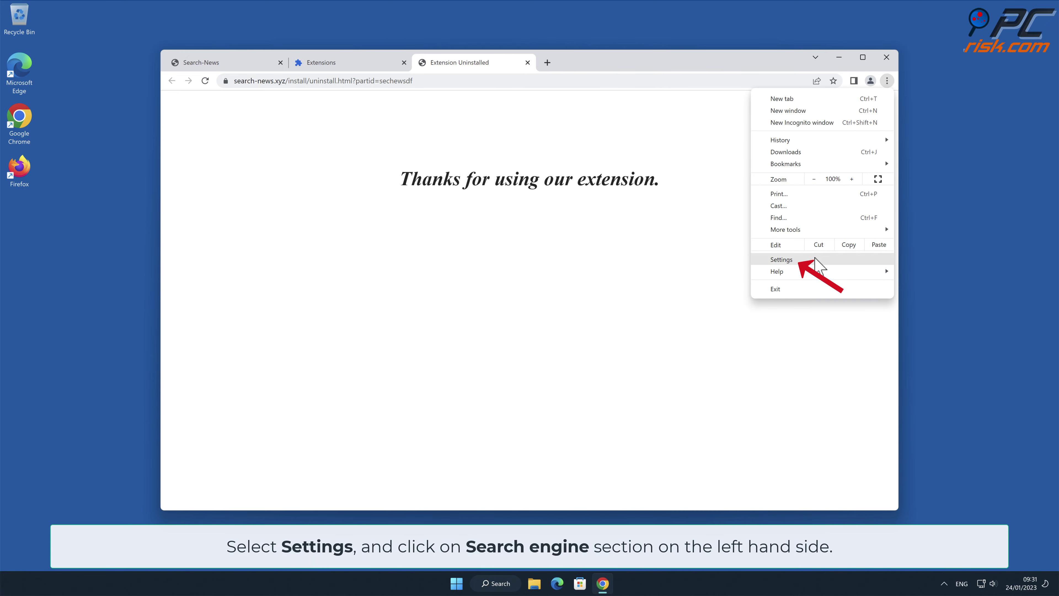
Step: In Manage search engines, make Google the default and delete the Search-News site search entry
click(781, 260)
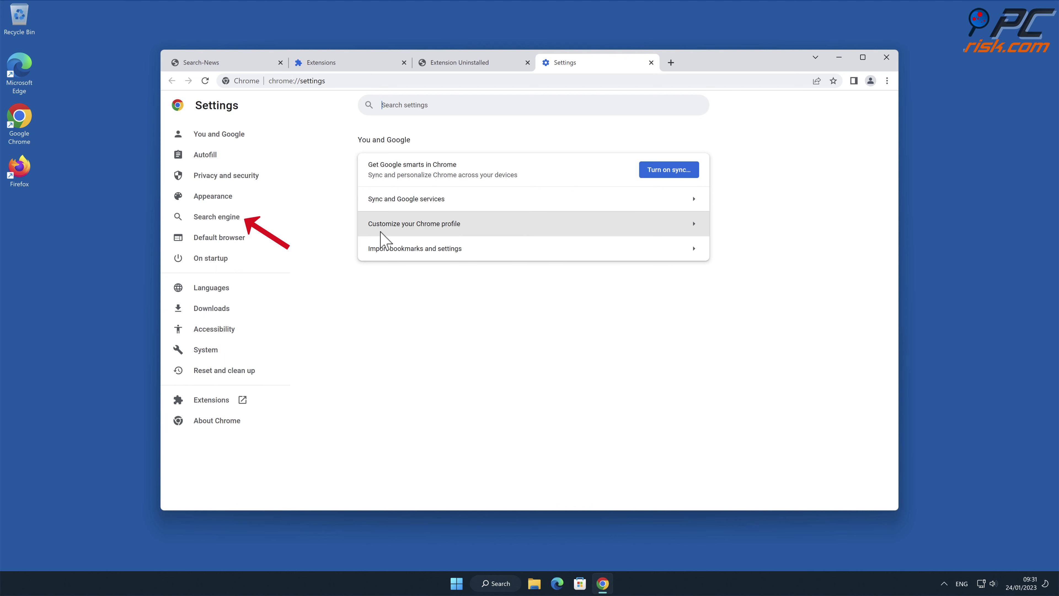
click(245, 222)
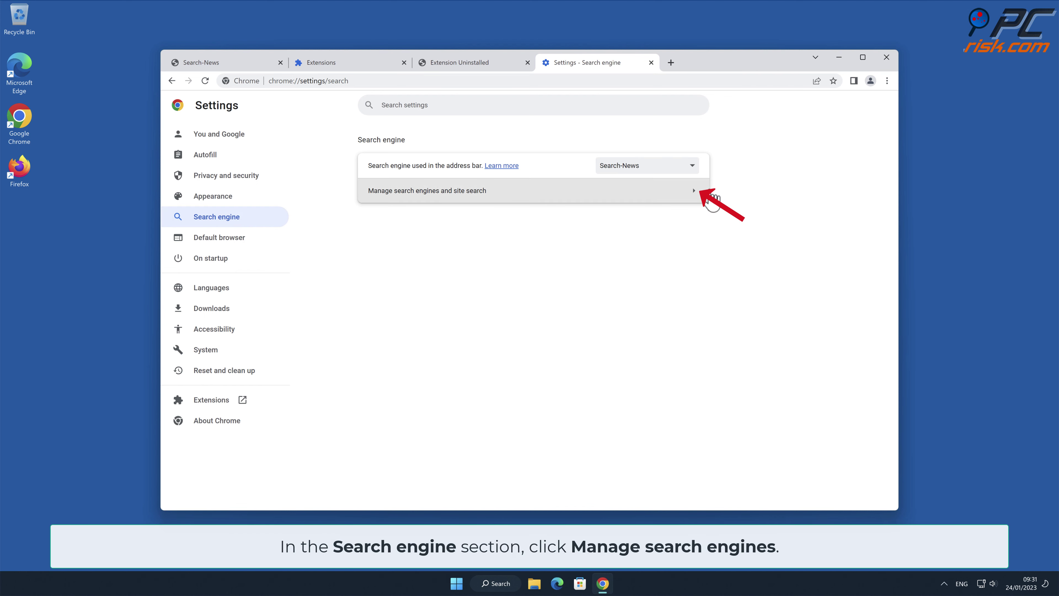
click(698, 193)
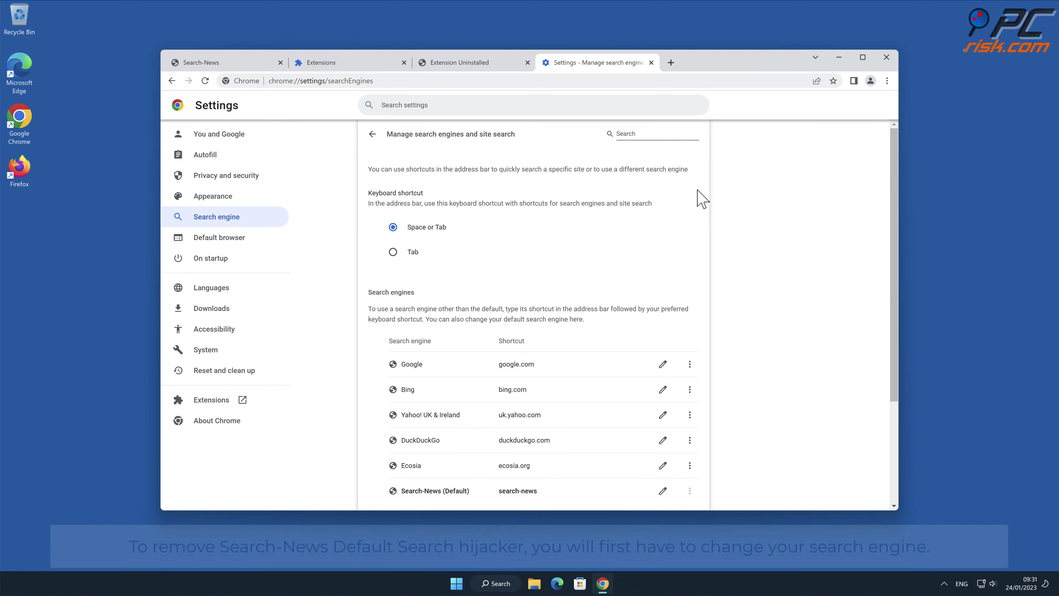
drag(893, 161, 891, 284)
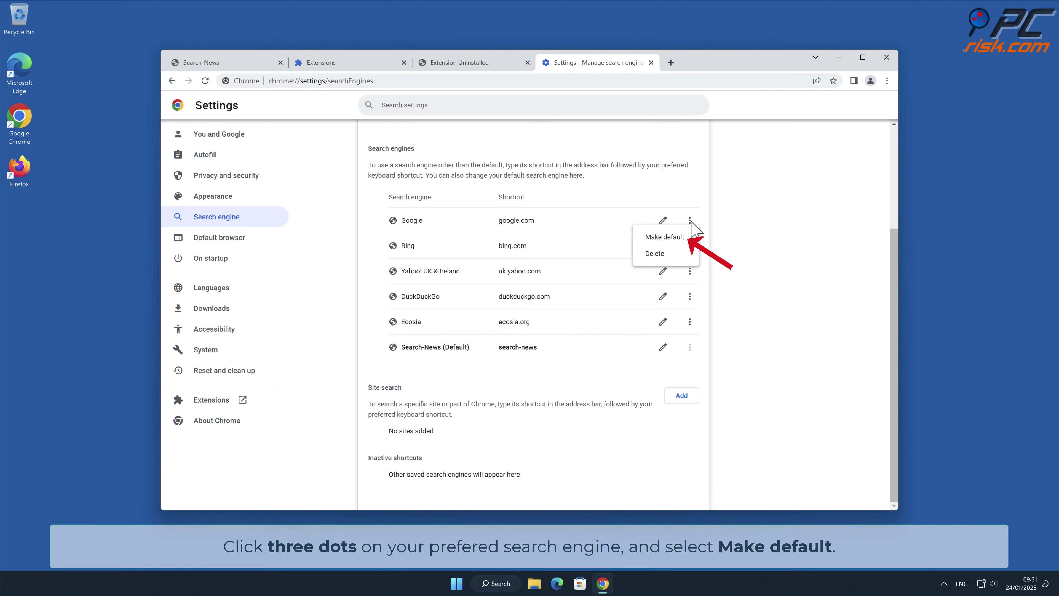
click(682, 237)
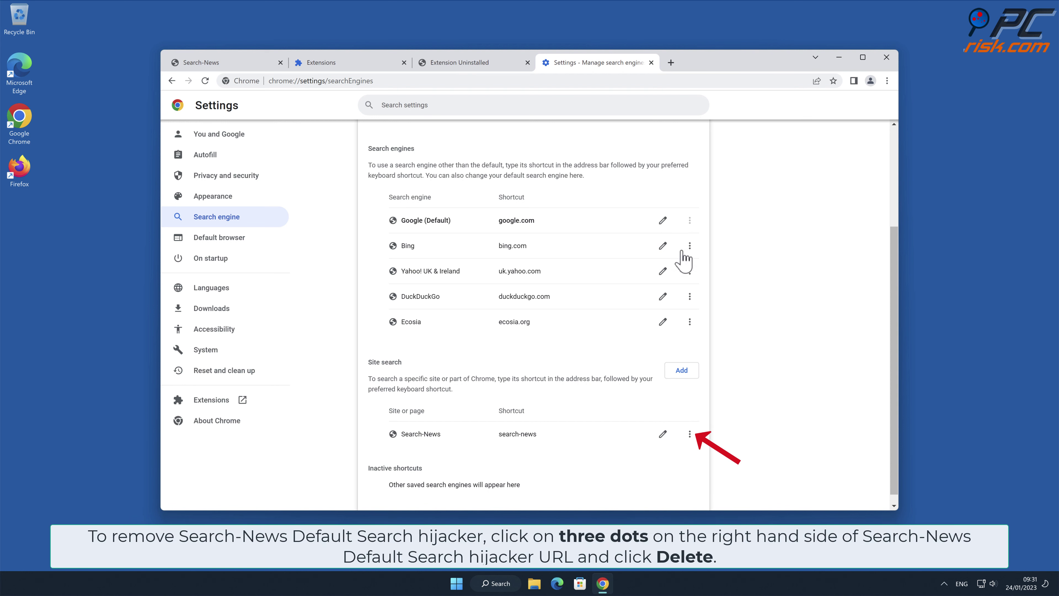
click(690, 433)
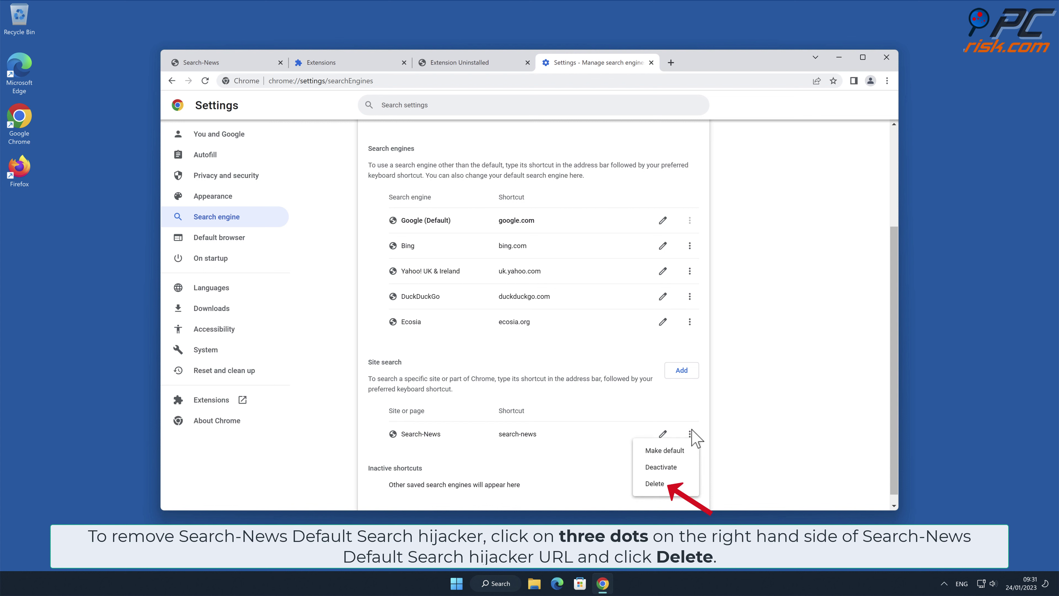
click(673, 484)
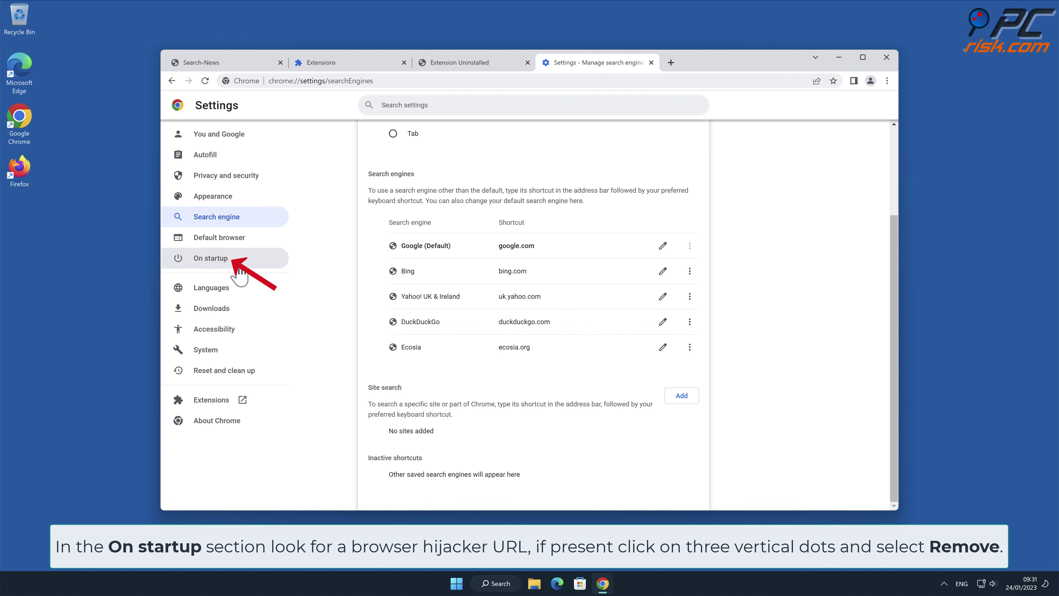
Step: Remove Search-News from the On startup pages, then close Chrome
click(226, 259)
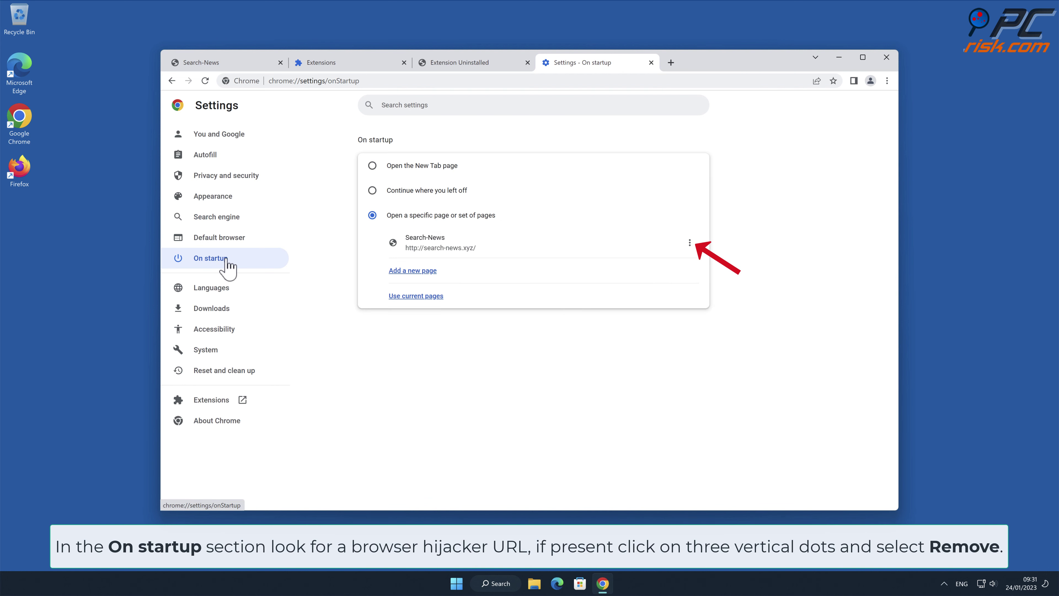
click(690, 243)
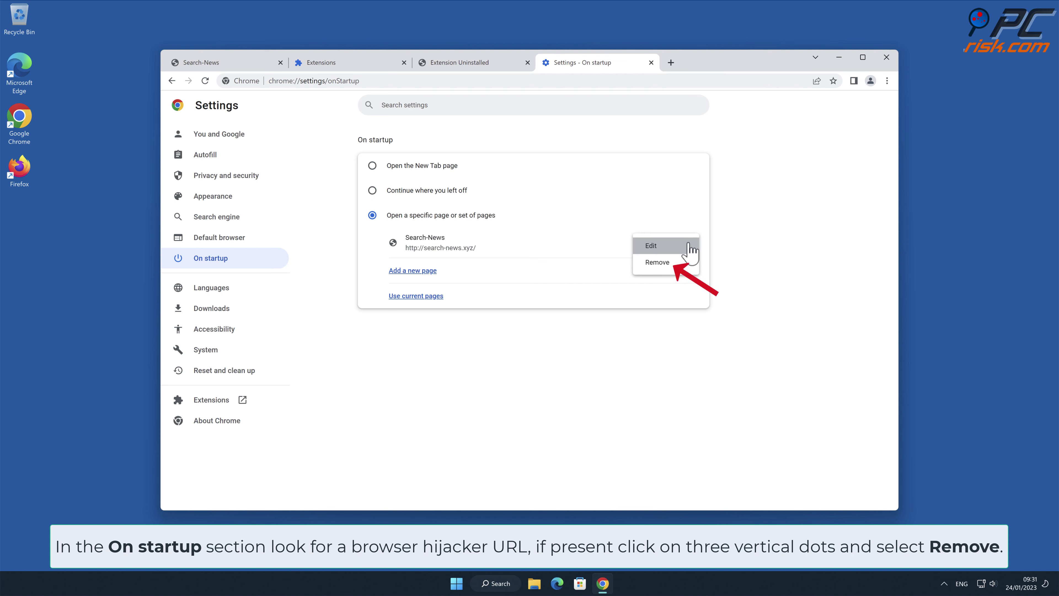
click(667, 263)
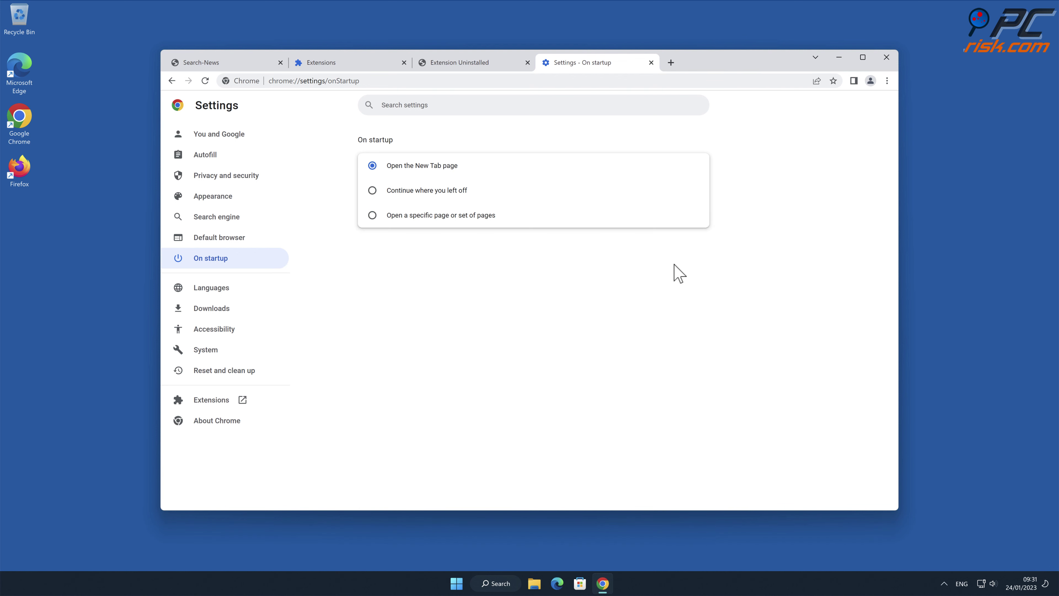
click(885, 57)
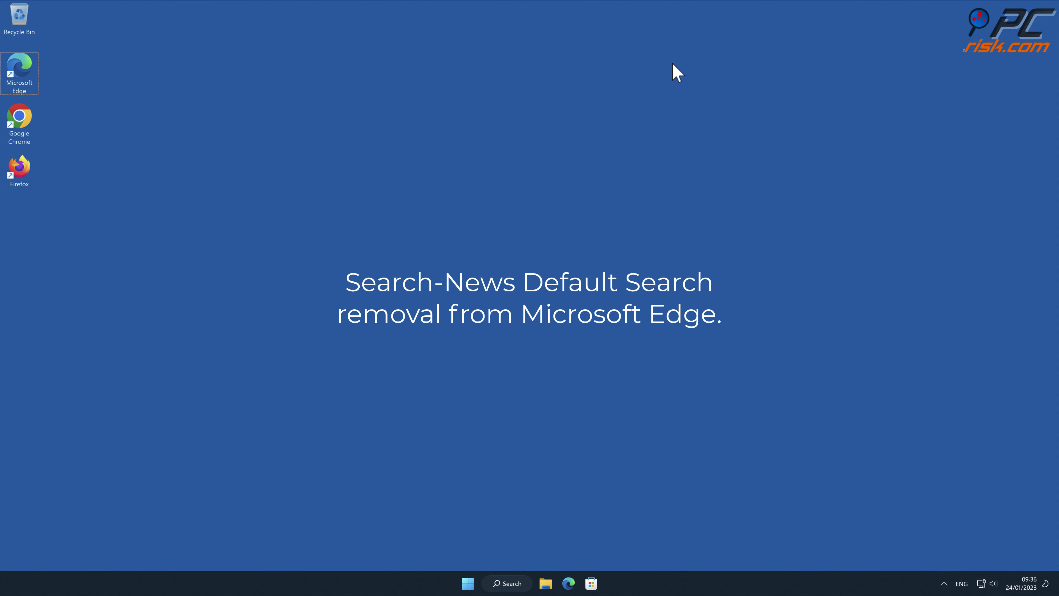
Step: Open Edge's Manage extensions page and remove the Search-News Default Search extension
double_click(30, 85)
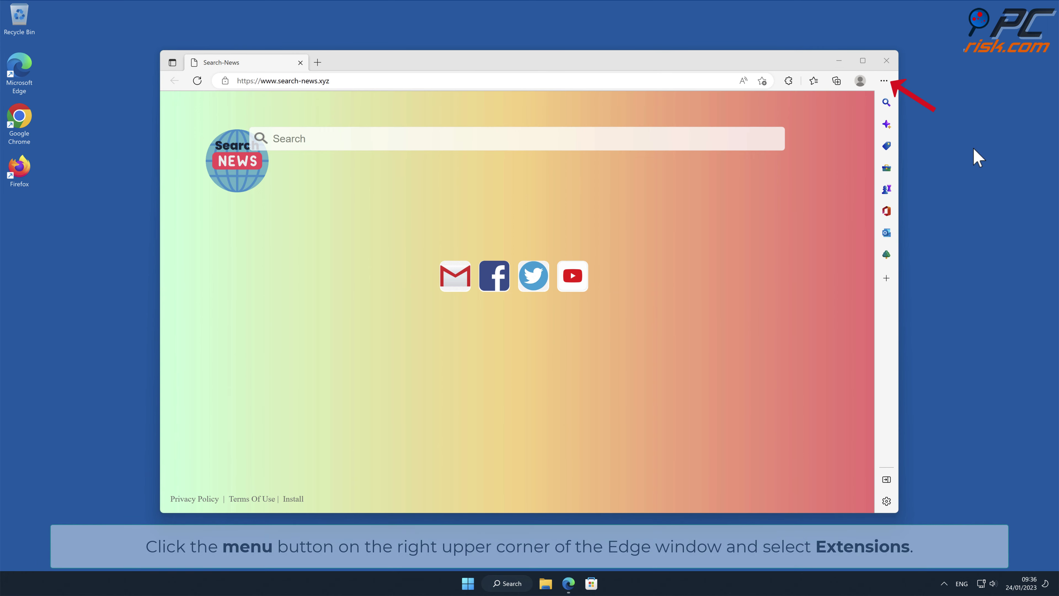
click(884, 82)
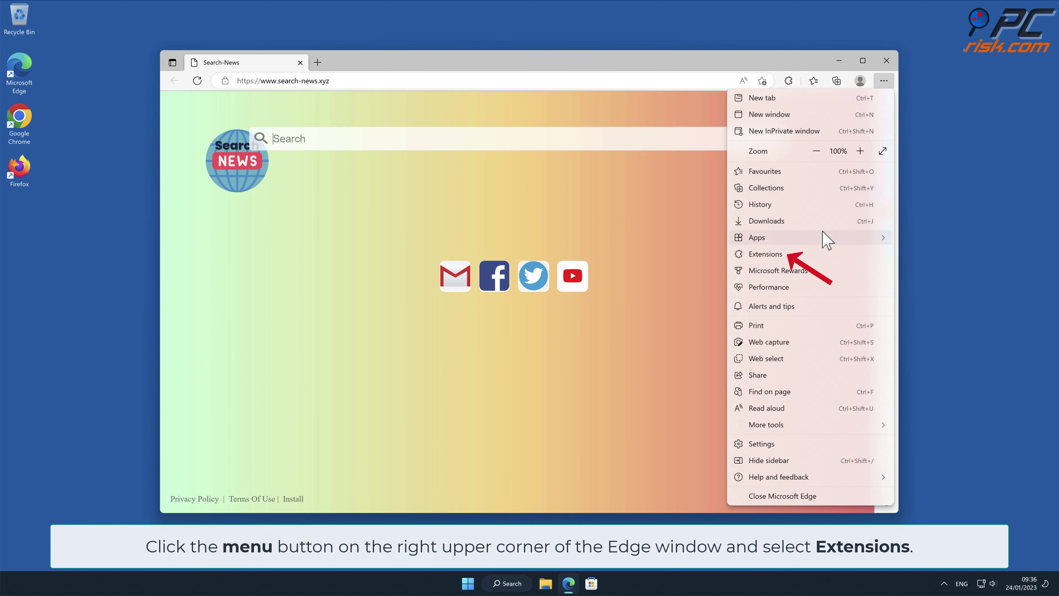
click(827, 254)
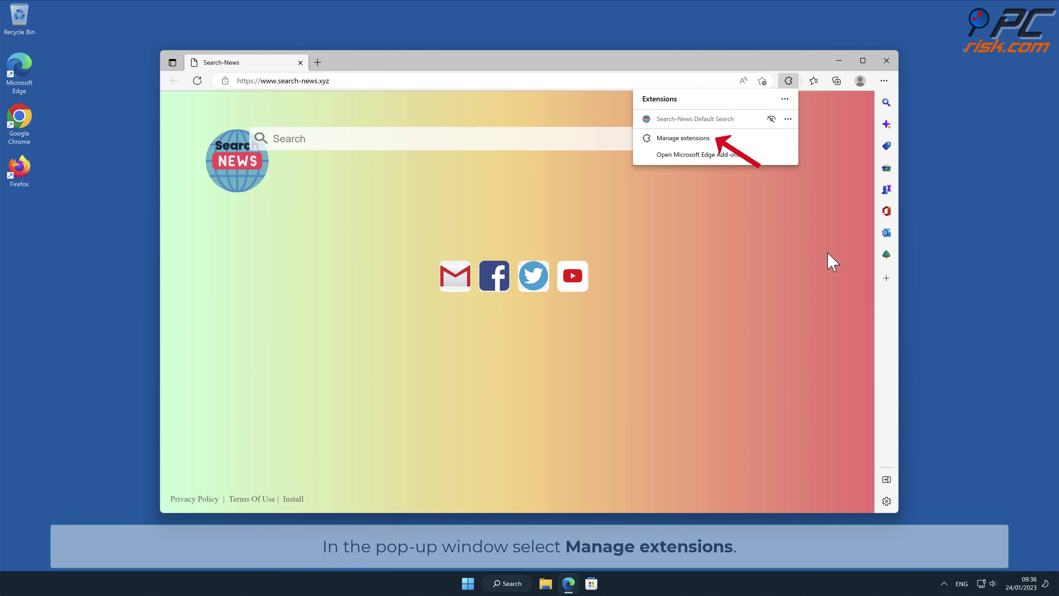
click(719, 141)
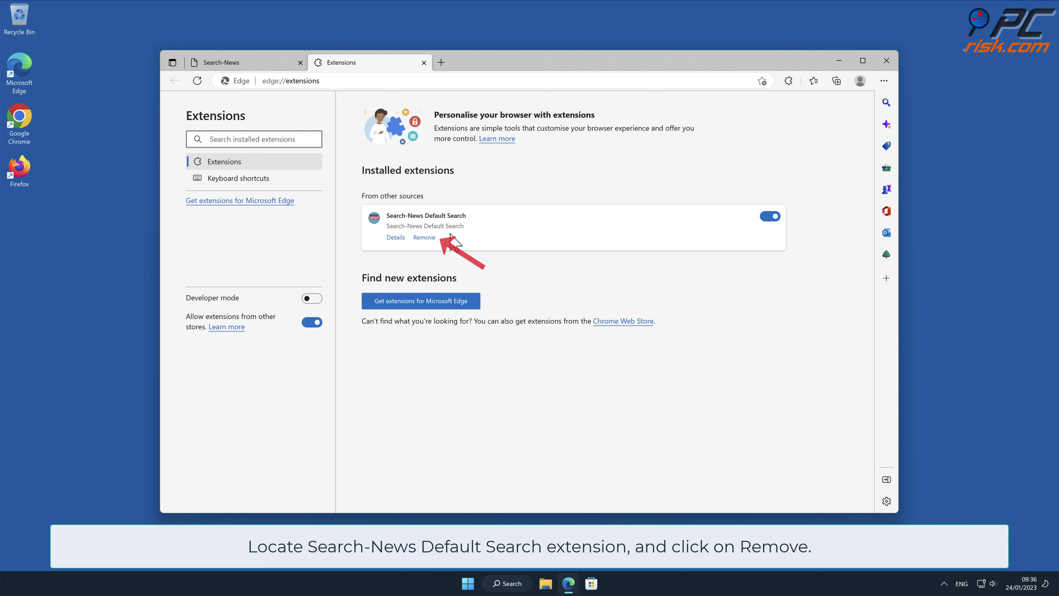
click(428, 241)
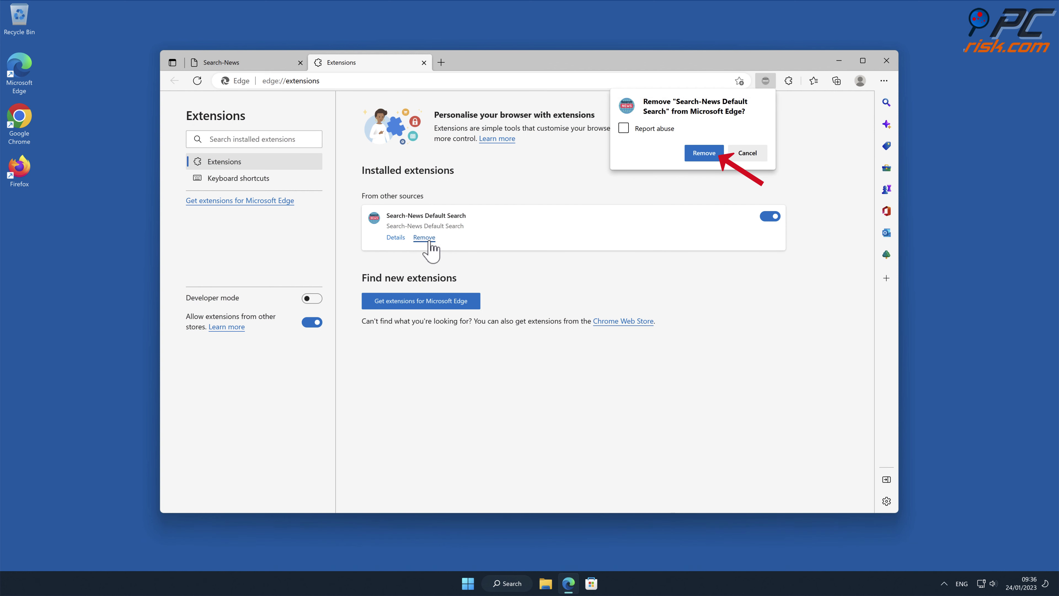
click(708, 153)
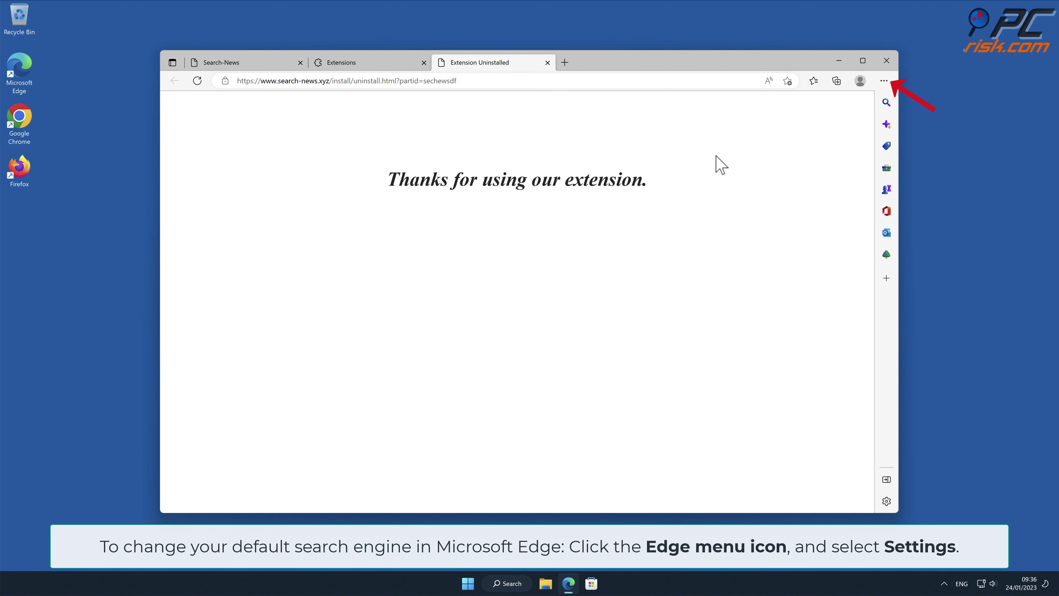
Step: Go to Edge's Manage search engines list under Privacy, search, and services
click(883, 82)
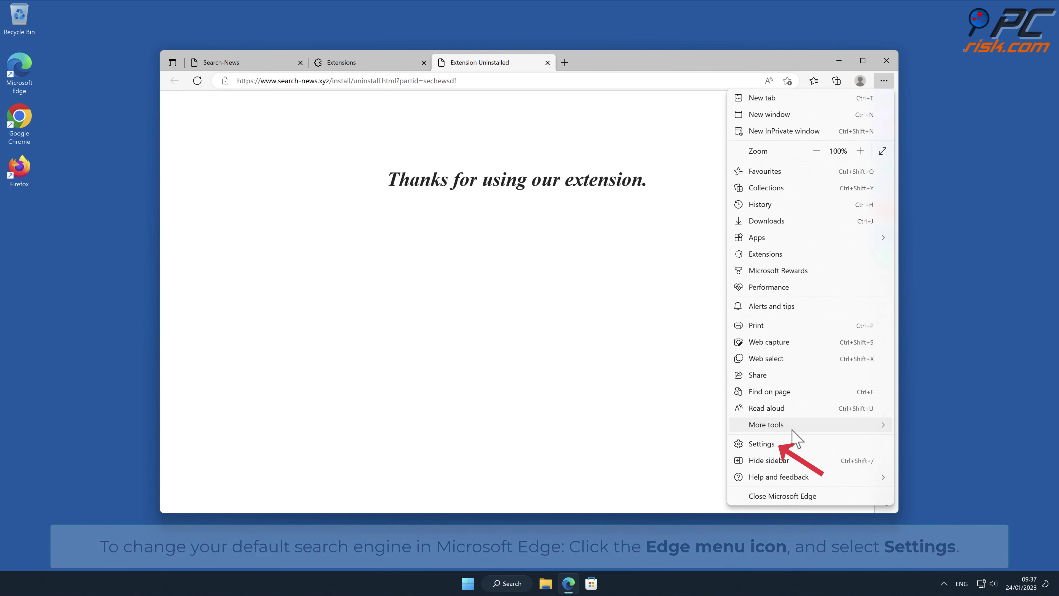
click(778, 444)
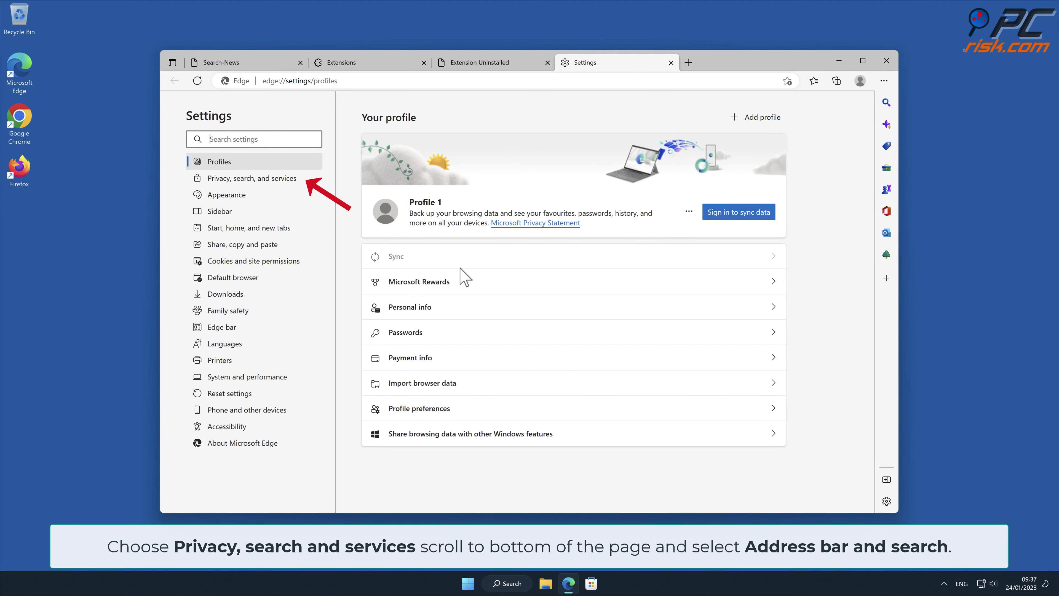
click(282, 178)
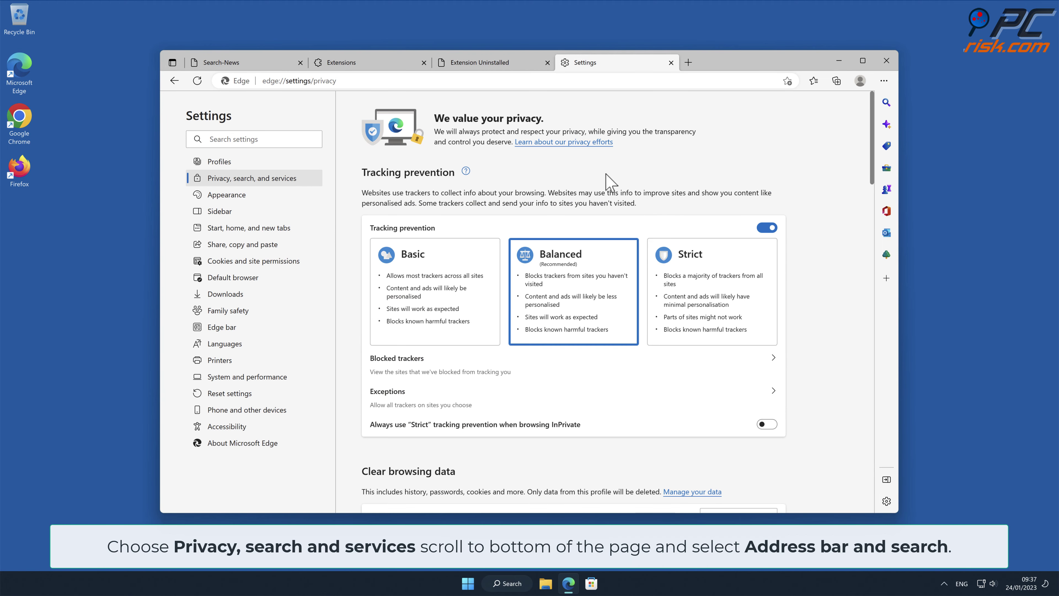
drag(872, 138, 877, 484)
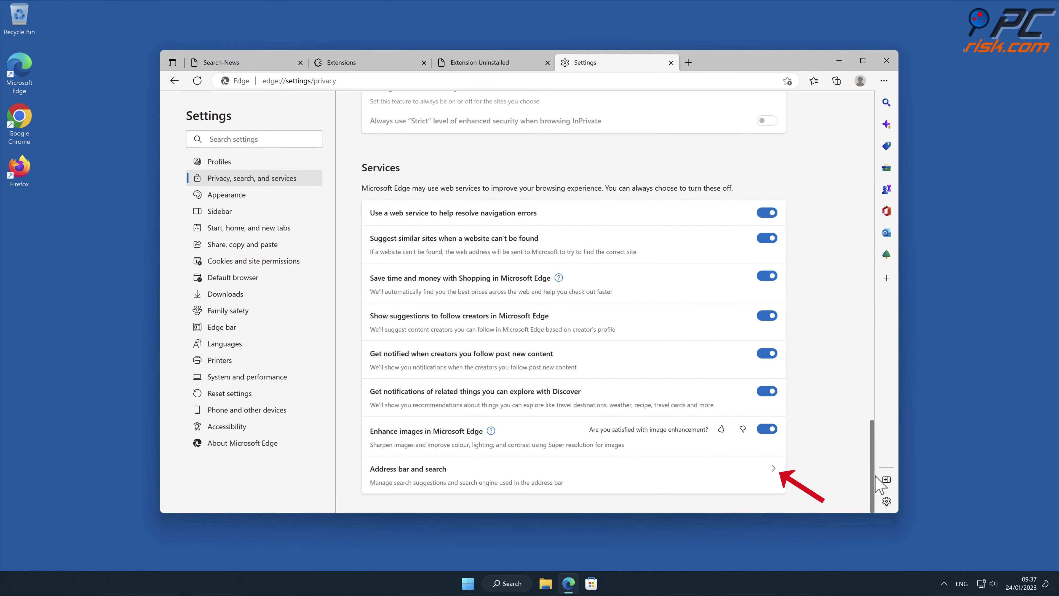
click(780, 479)
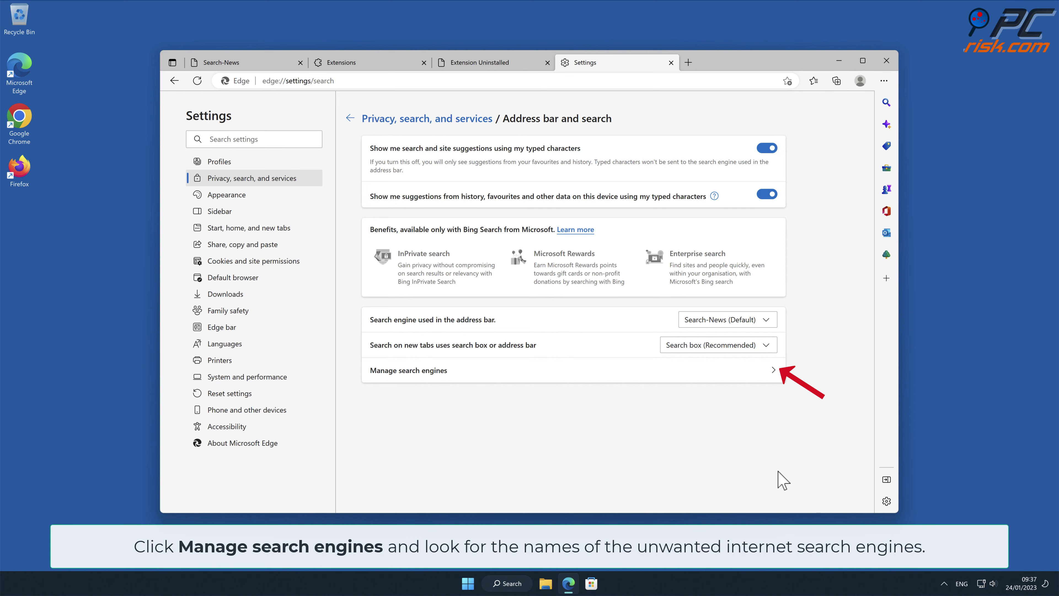
click(773, 370)
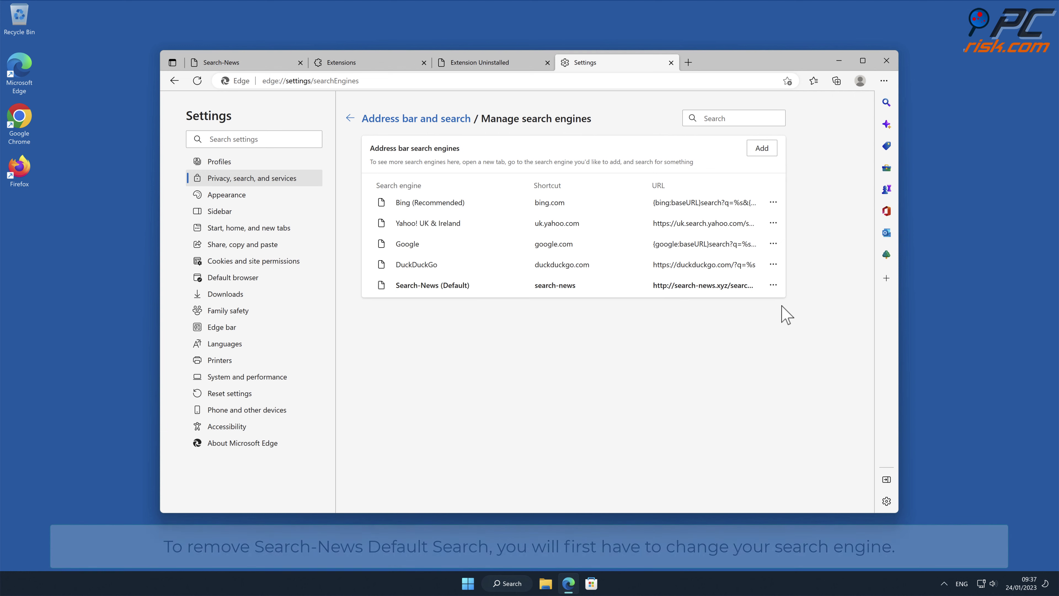
Step: Make Bing the default search engine and remove the Search-News entry
click(772, 285)
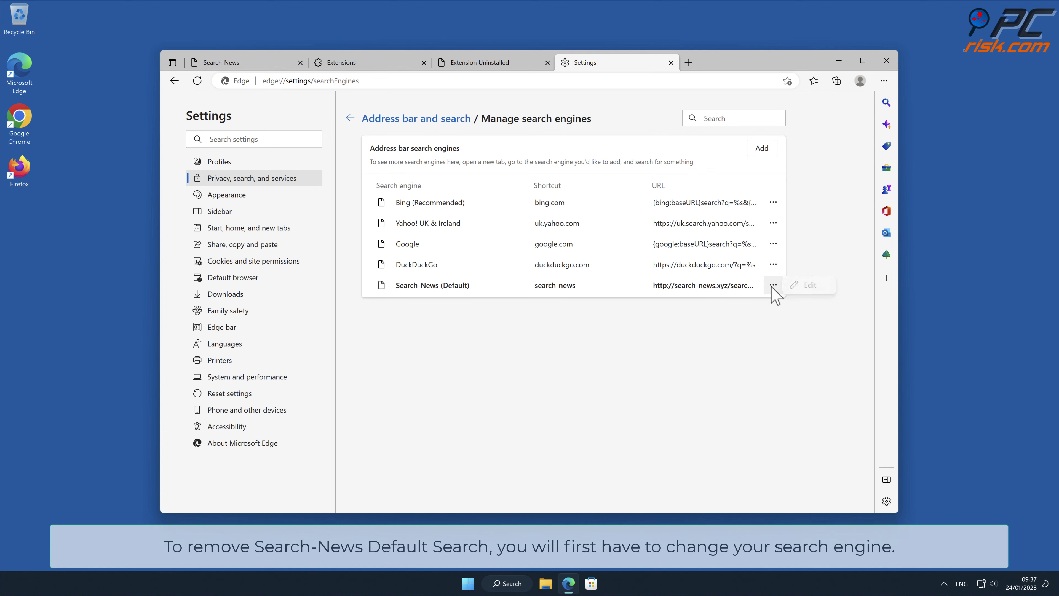
click(804, 309)
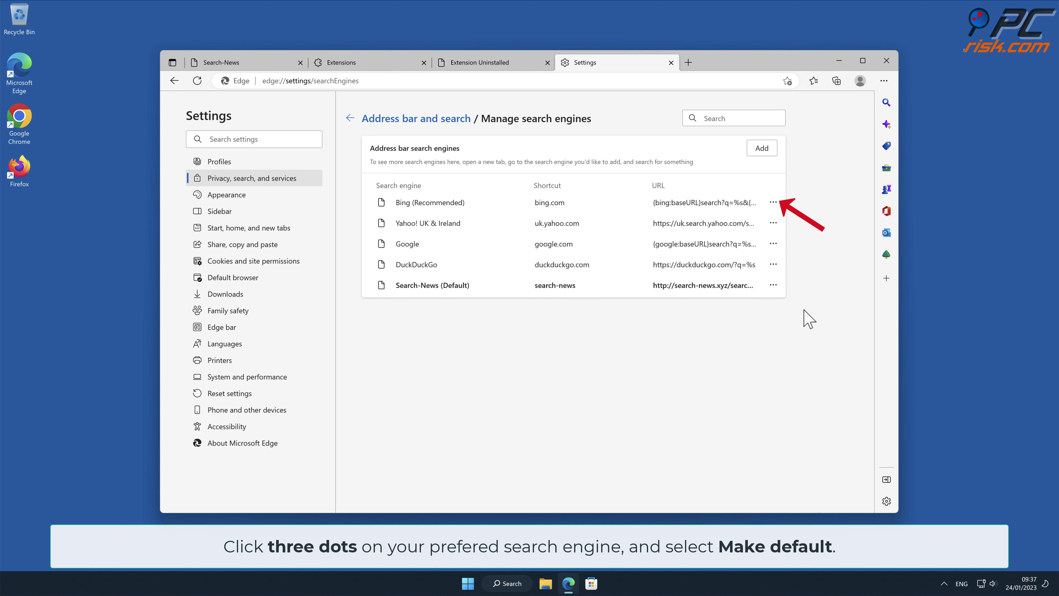
click(772, 202)
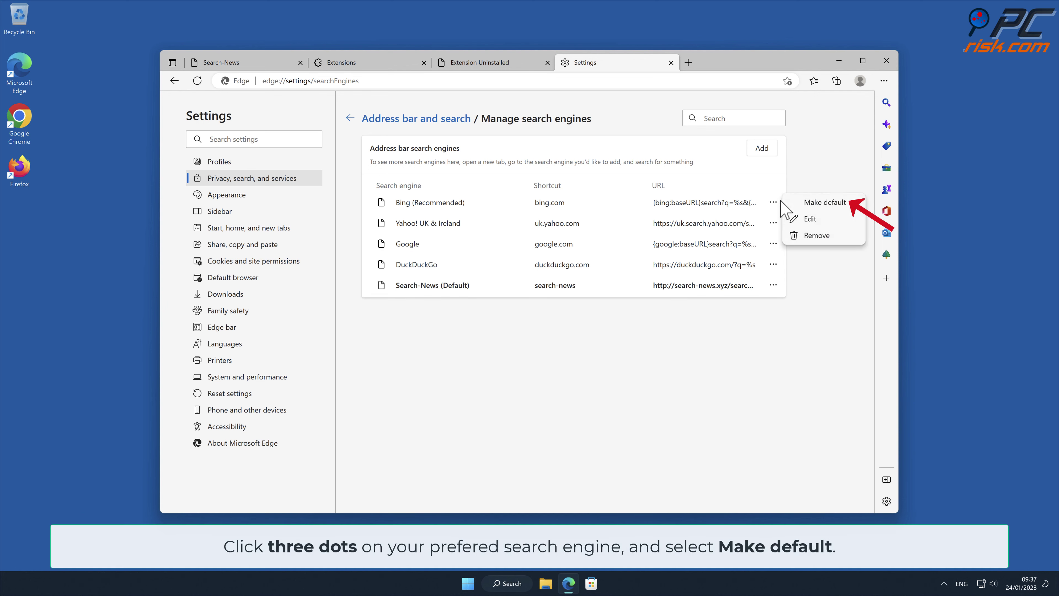
click(855, 204)
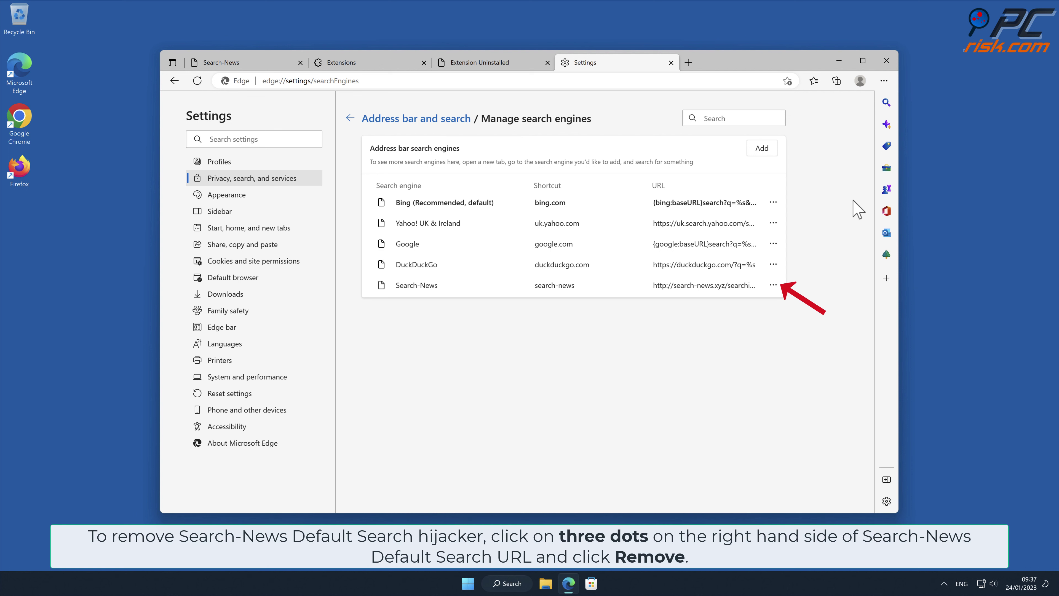
click(772, 284)
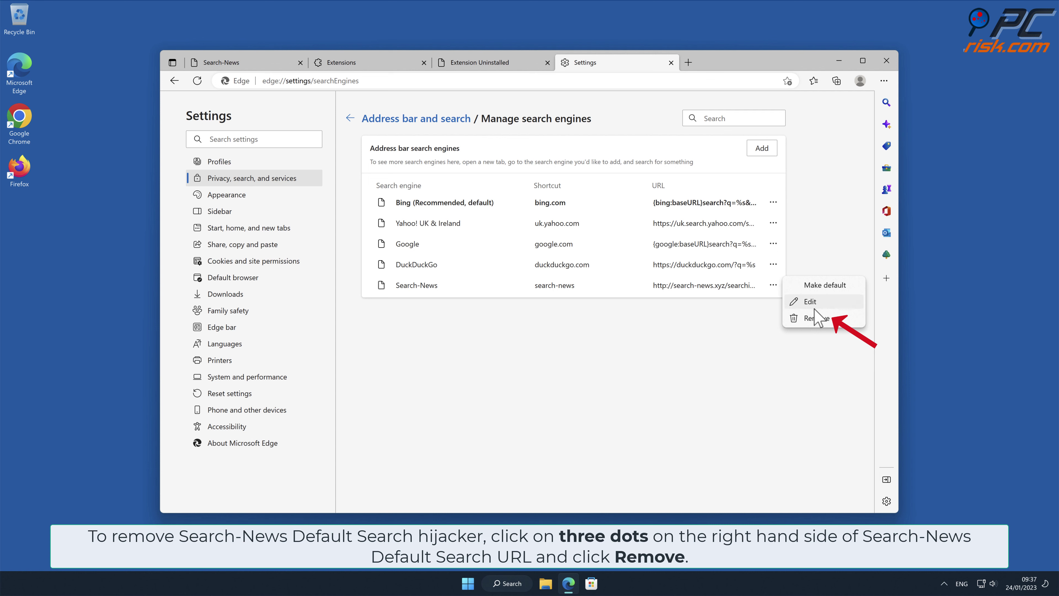
click(832, 319)
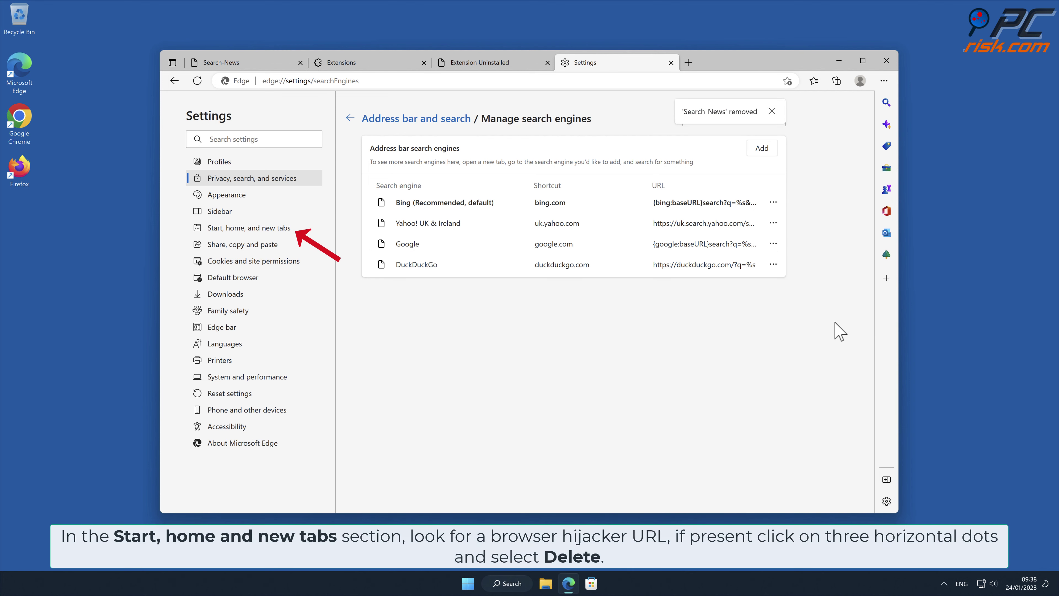
Step: Delete the Search-News page under Start, home, and new tabs, then close Edge
click(286, 233)
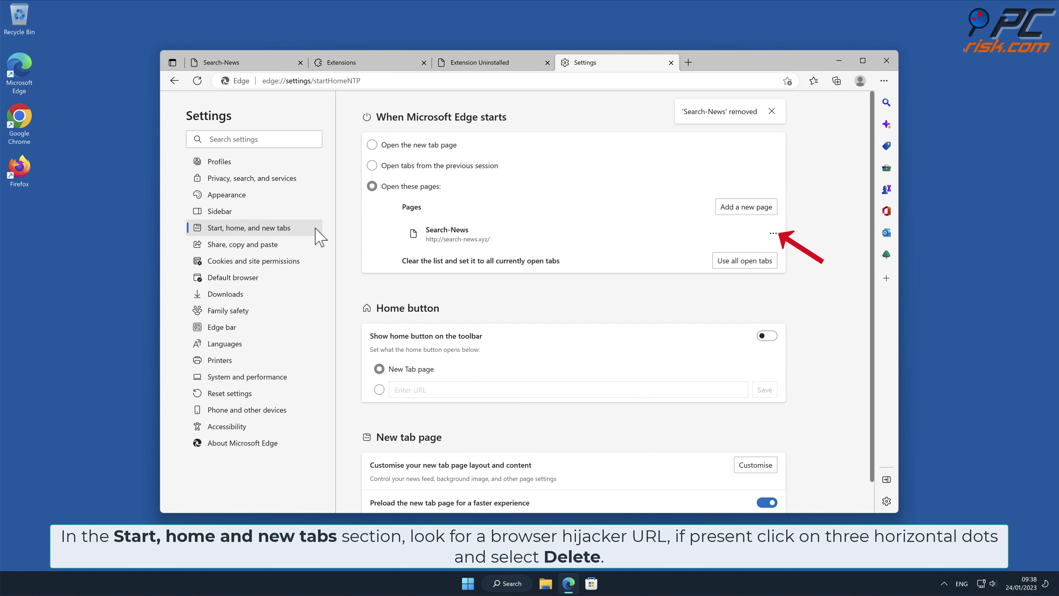
click(772, 233)
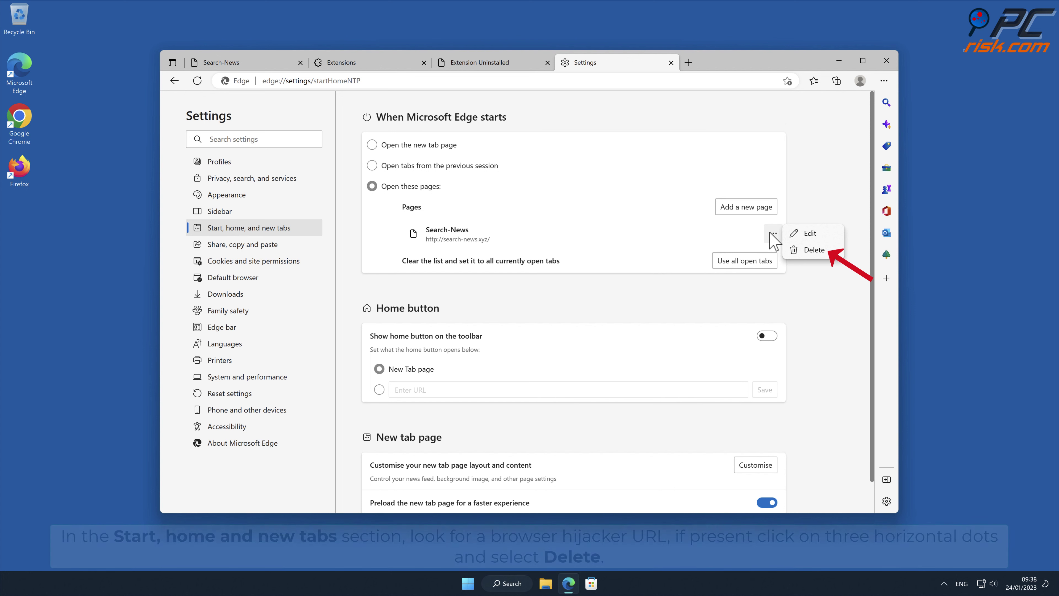
click(812, 249)
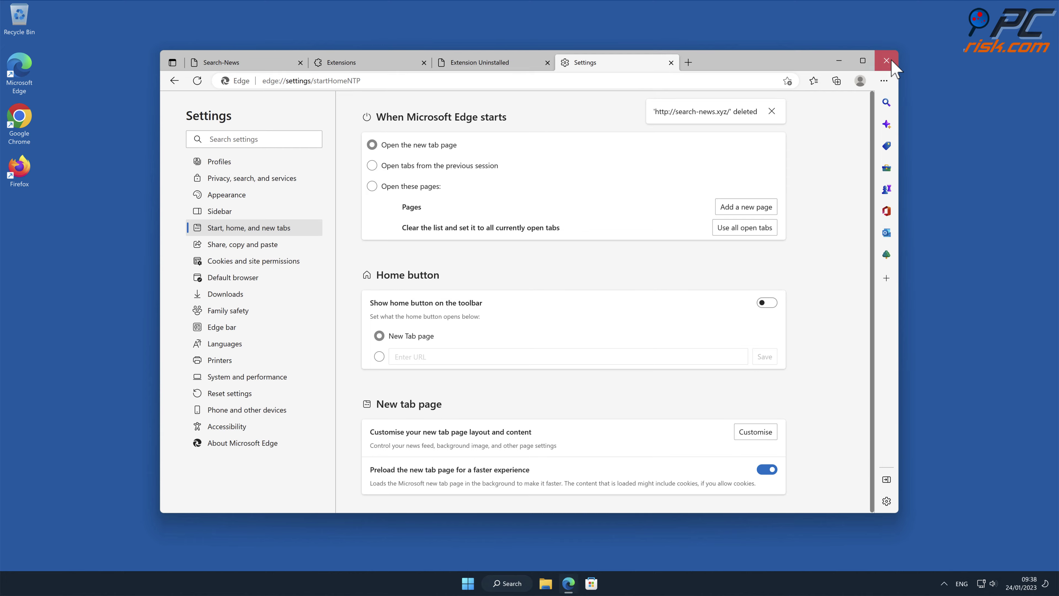
click(888, 60)
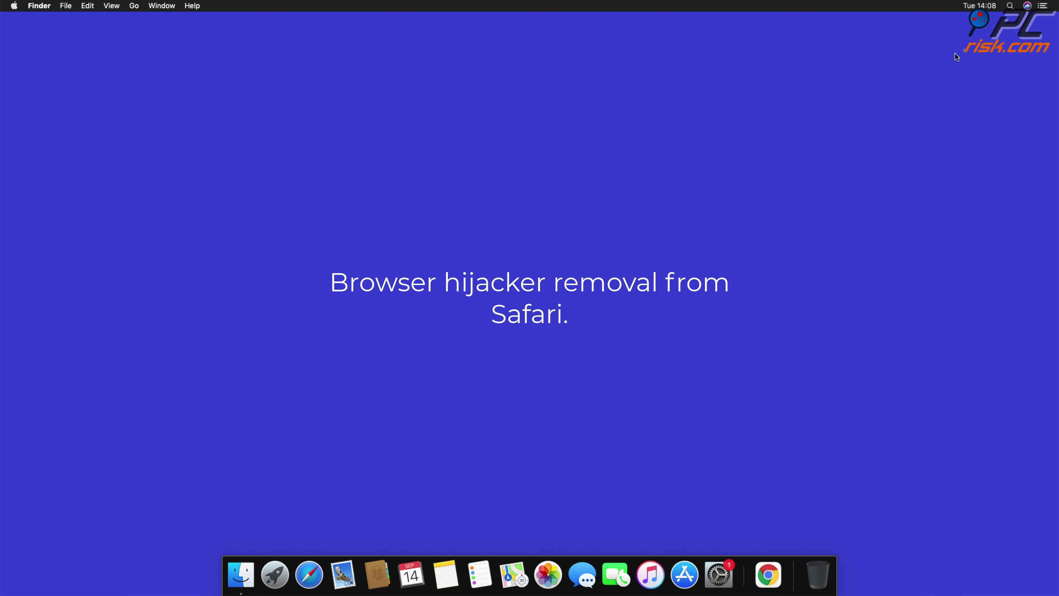
Step: Launch Safari and uninstall the Top Results extension in Preferences > Extensions
click(312, 559)
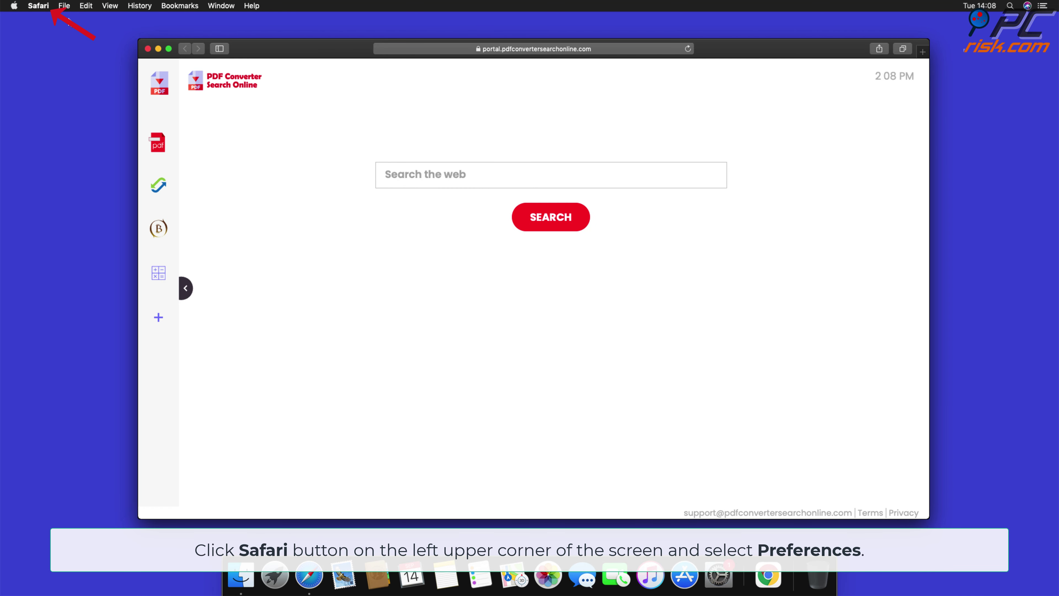
click(39, 6)
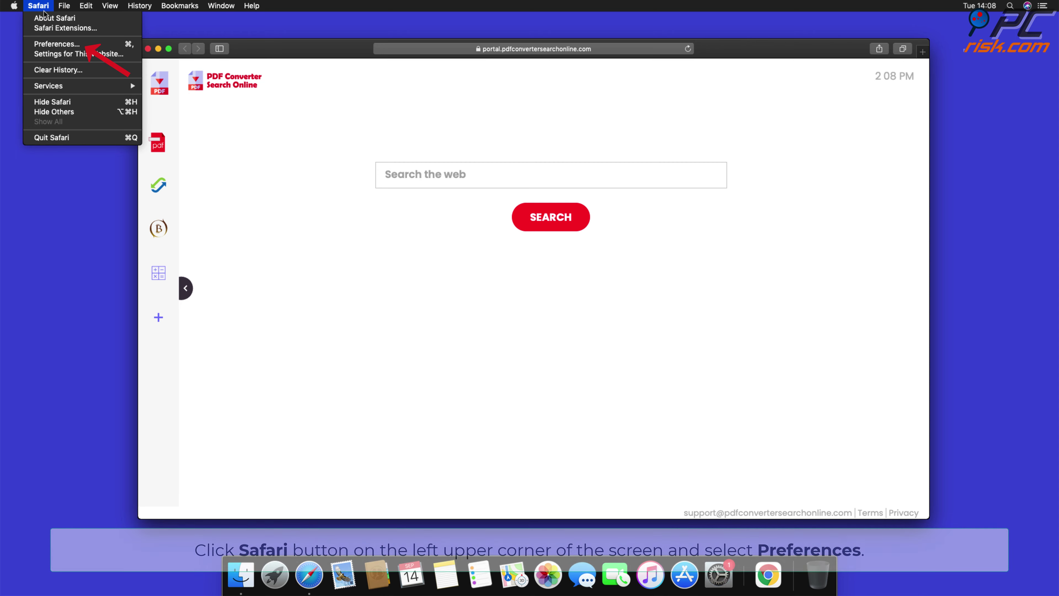
click(57, 44)
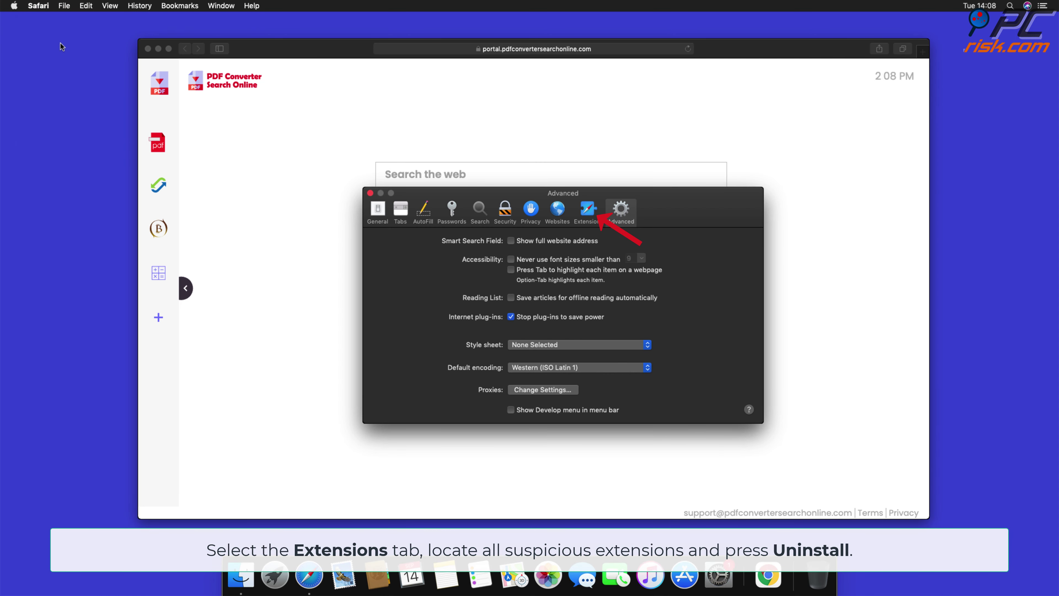
click(587, 213)
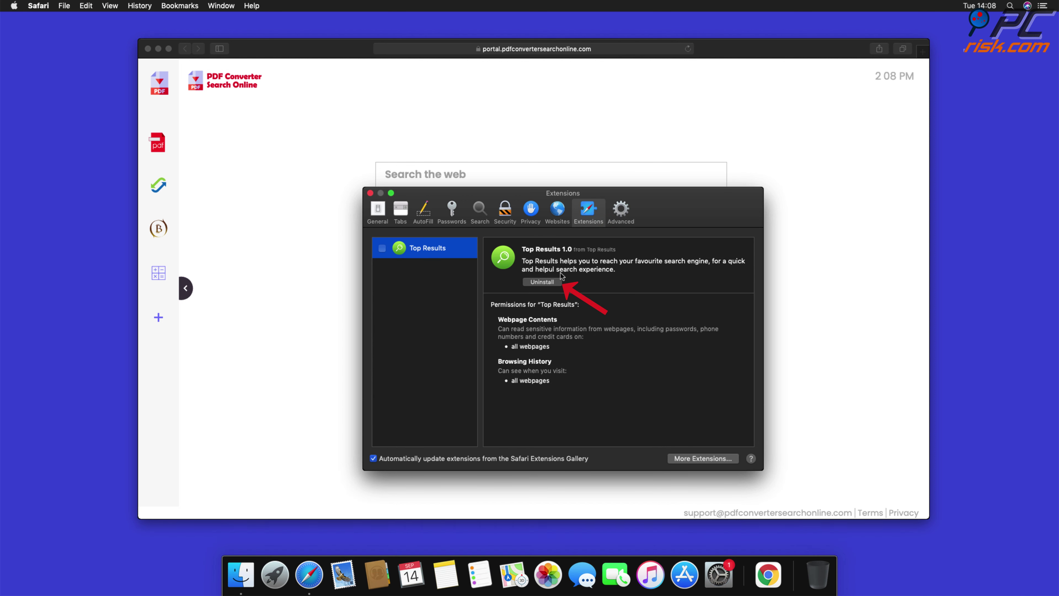
click(552, 284)
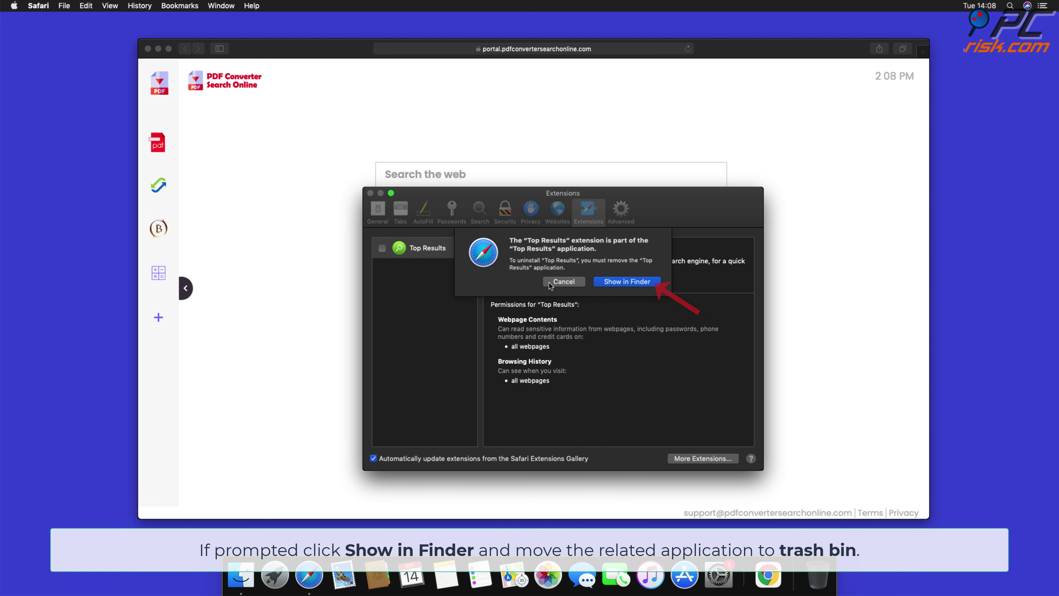
Step: Move the Top Results app from Applications to the Trash and close Finder
click(620, 283)
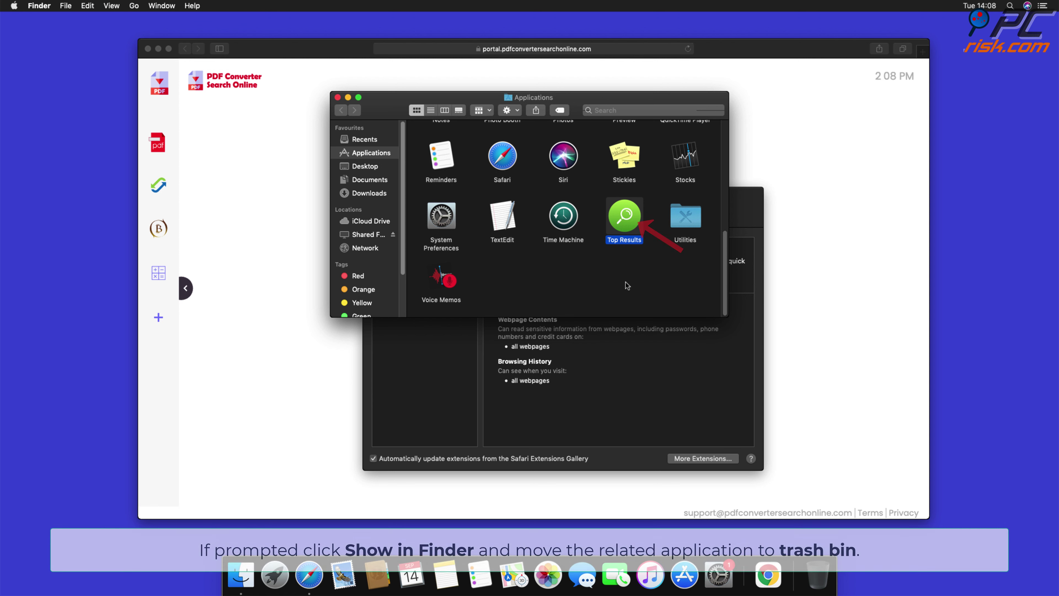
drag(624, 216, 821, 578)
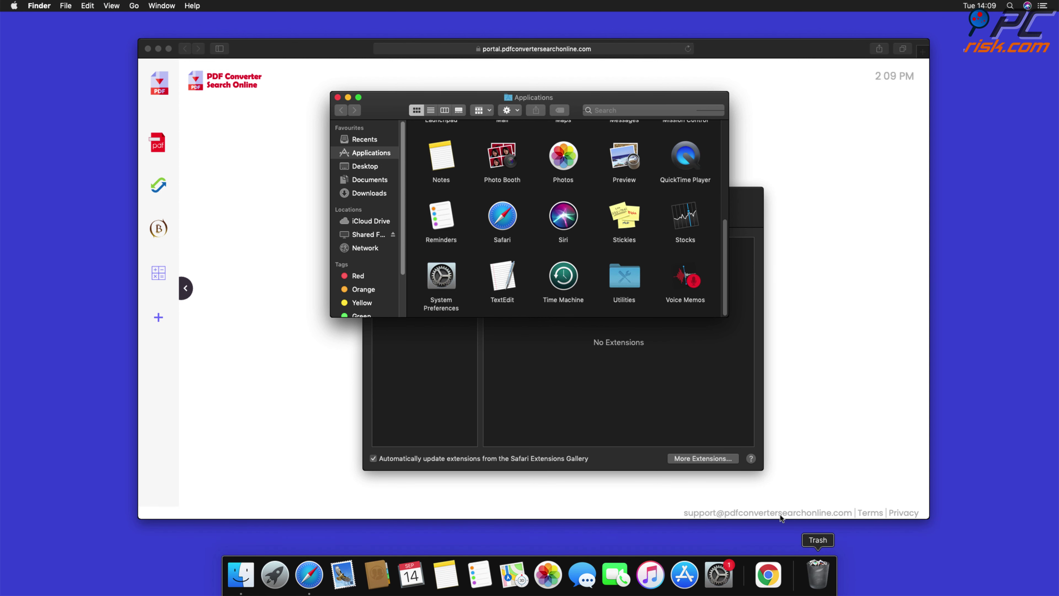
click(337, 97)
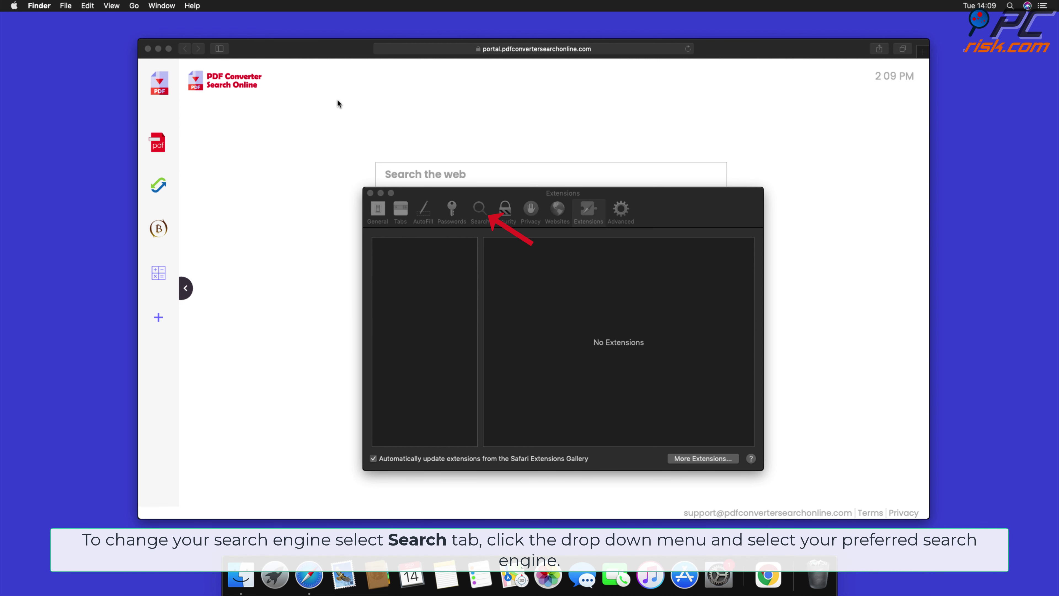
Step: Set Safari's search engine to Google
click(480, 210)
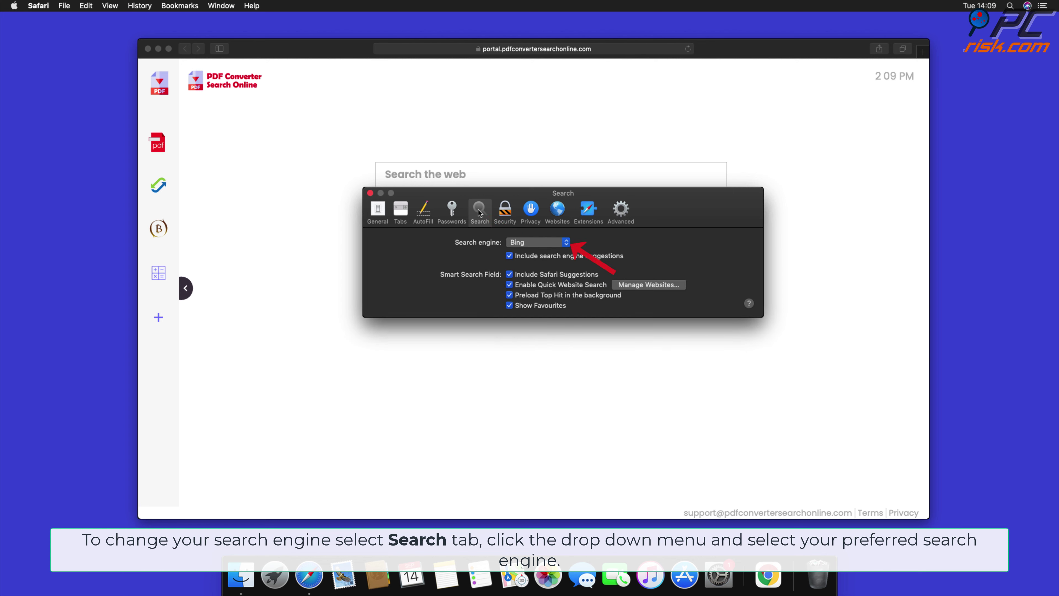
click(567, 245)
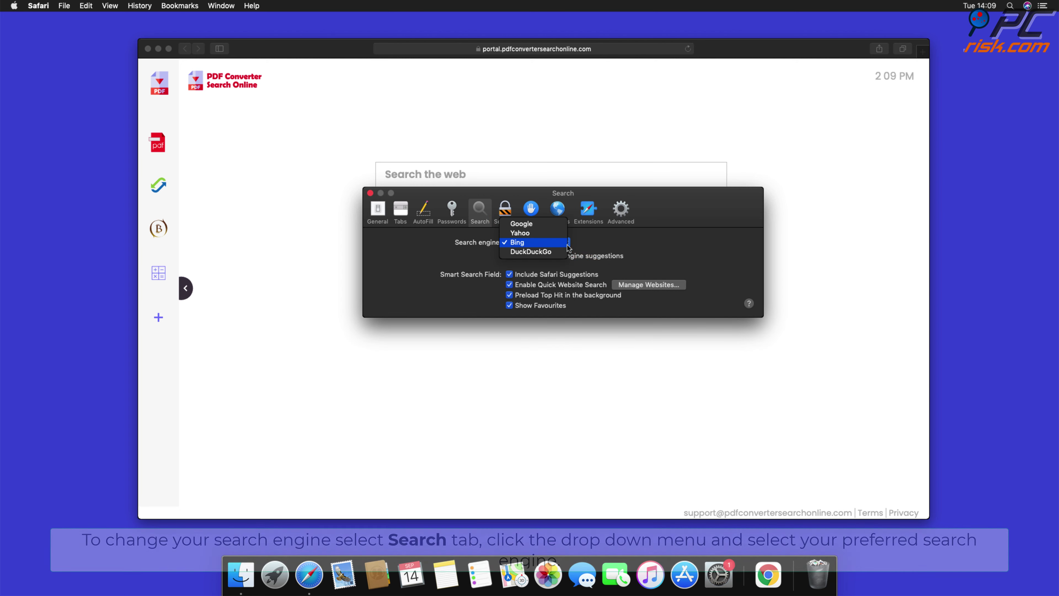
click(532, 224)
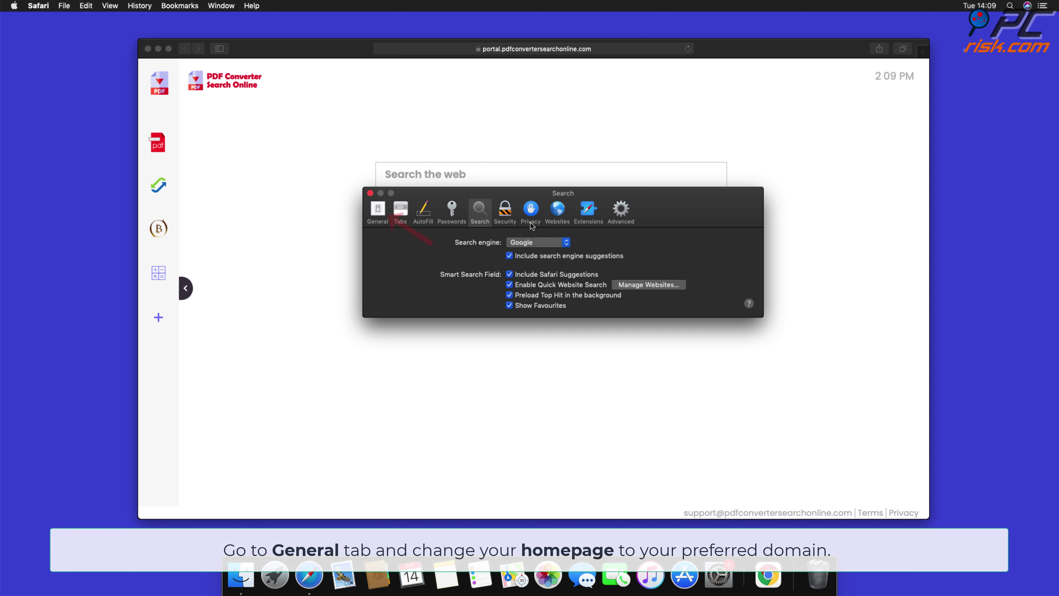
click(378, 209)
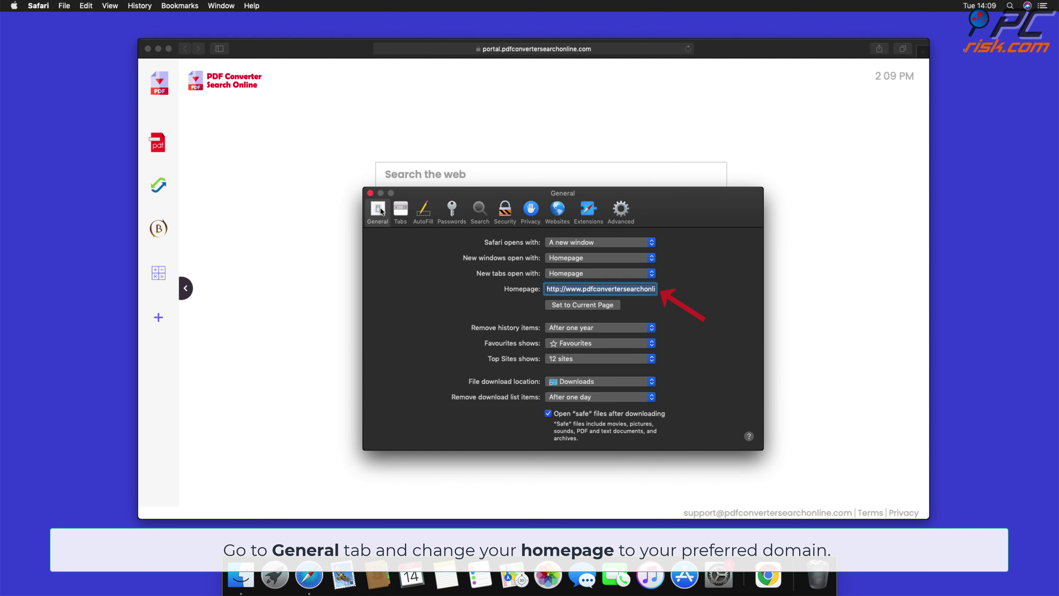
click(560, 288)
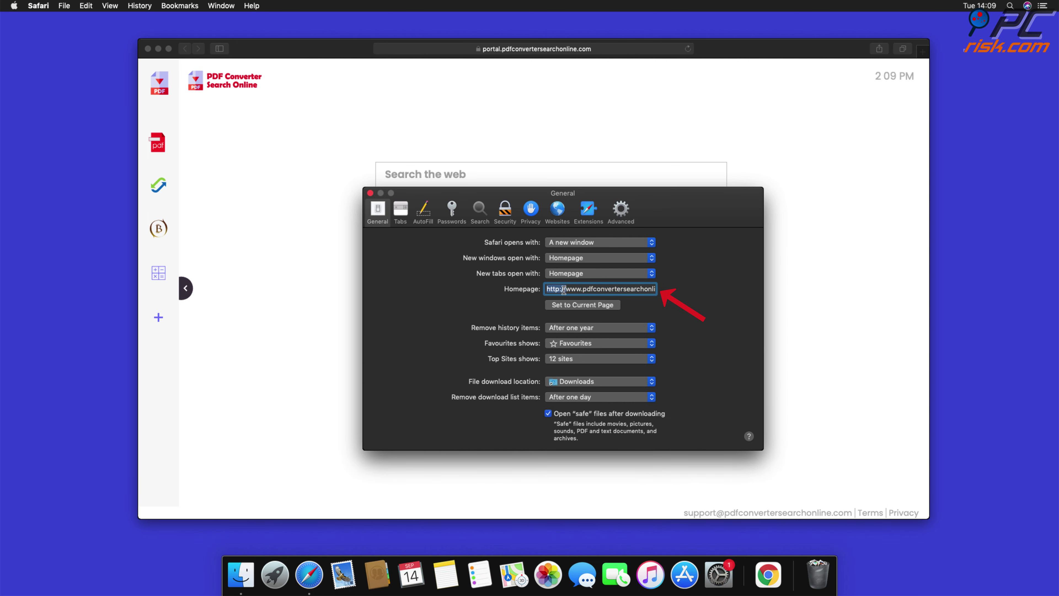
drag(563, 289, 725, 307)
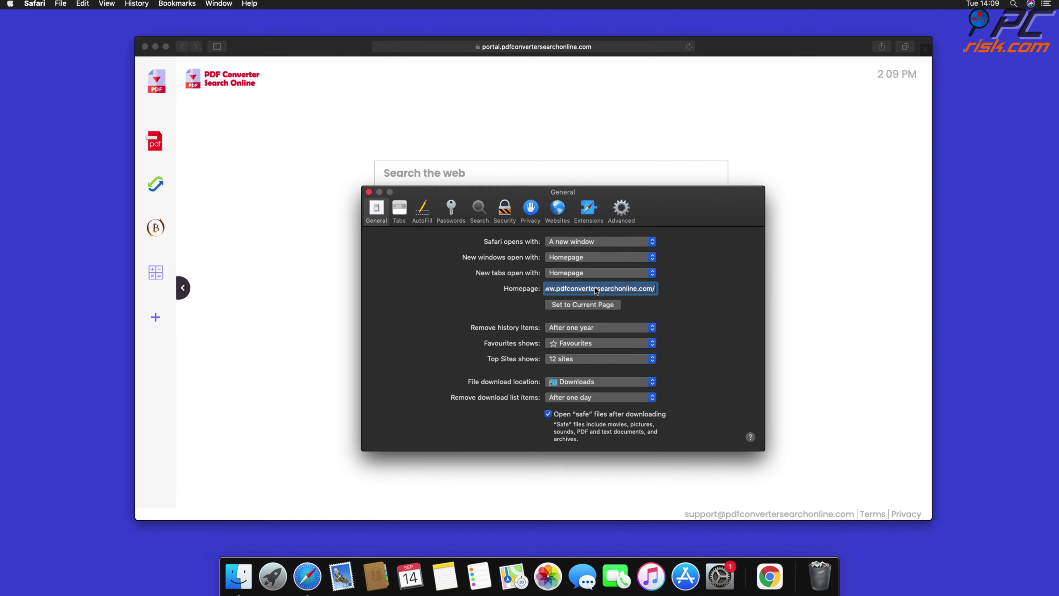
key(BackSpace)
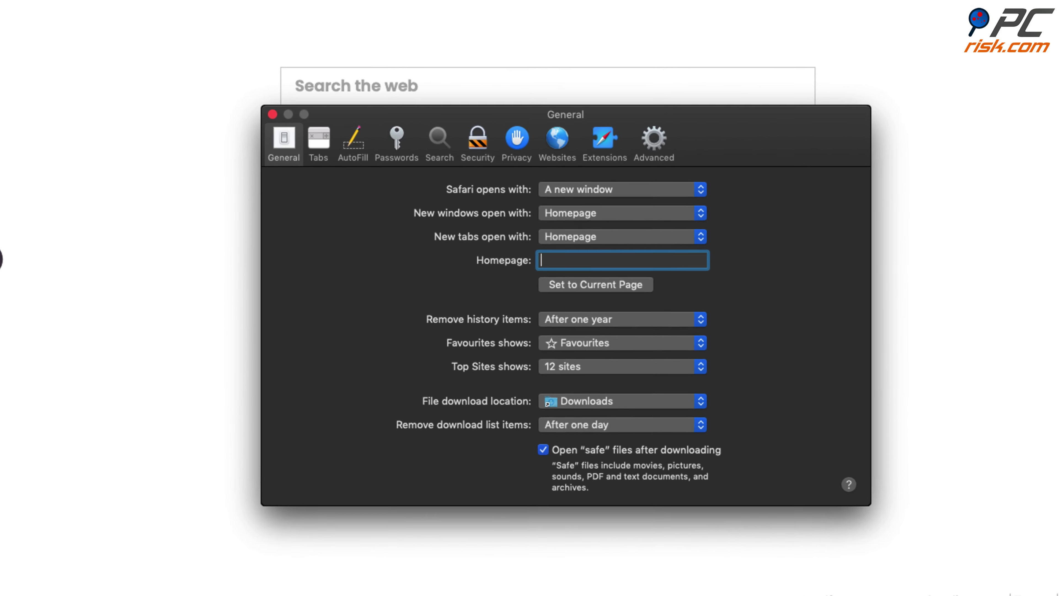
text(www.google.com)
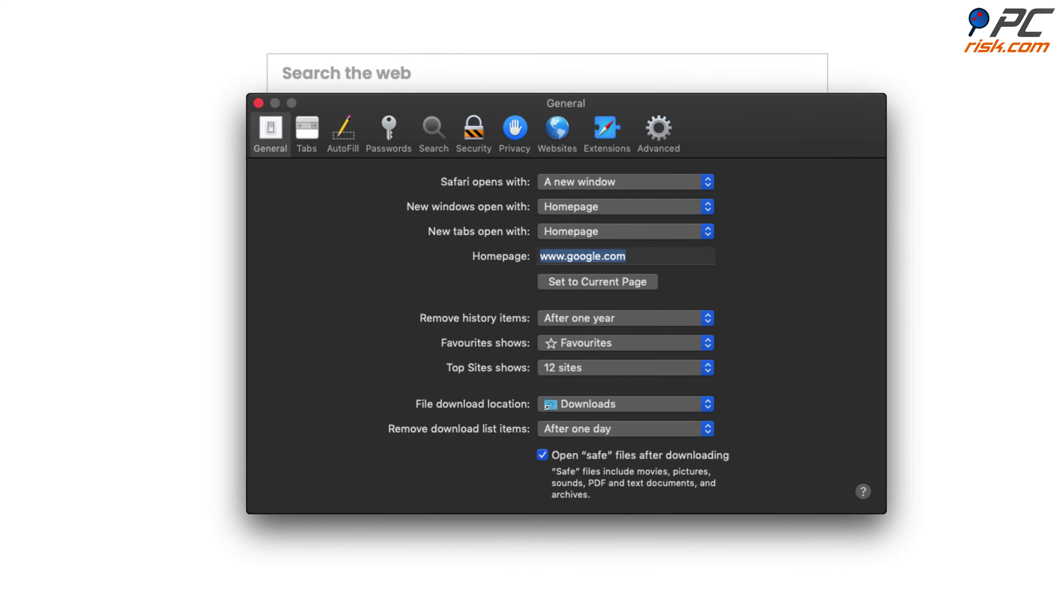
key(Return)
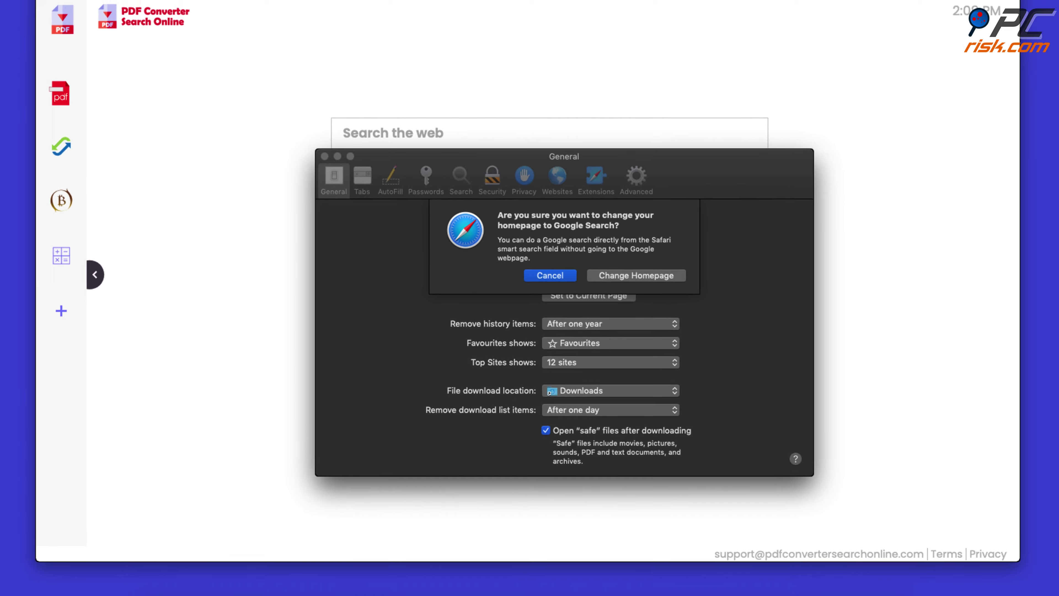
click(636, 275)
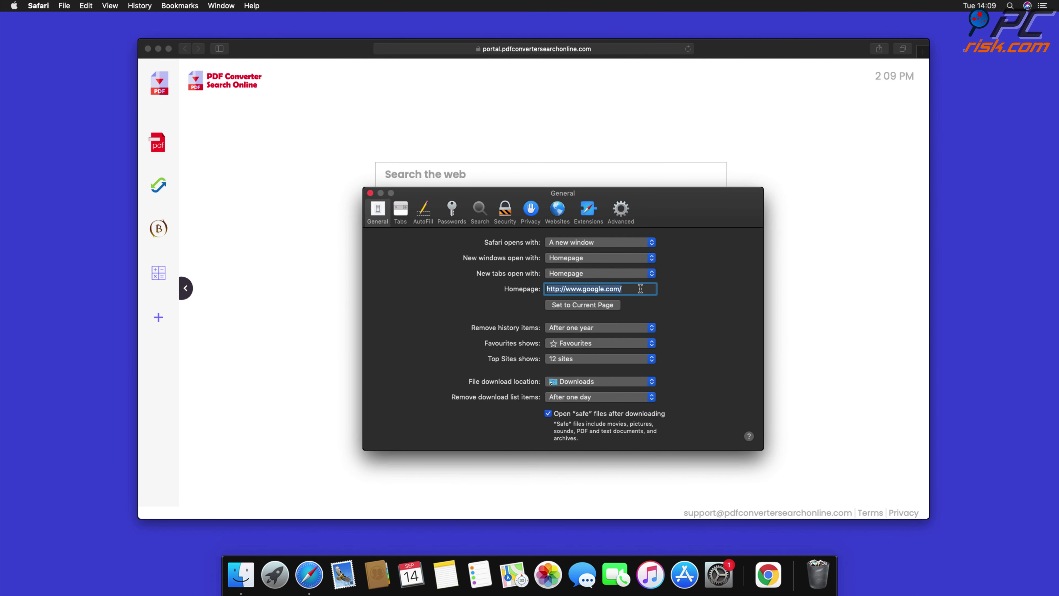
click(371, 193)
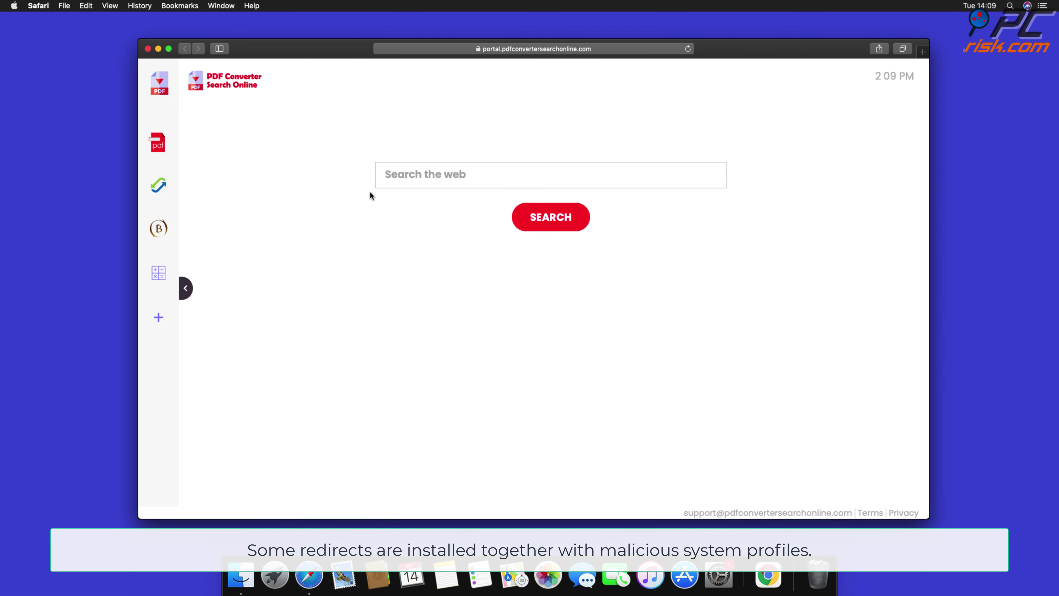
Step: Close Safari and open the Profiles pane in System Preferences
click(148, 48)
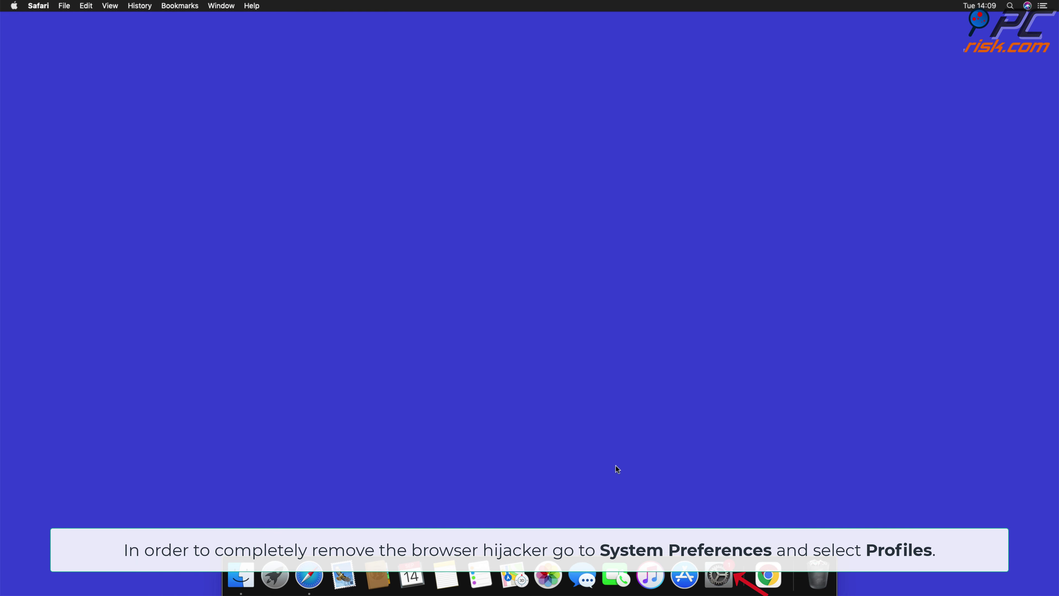
click(716, 576)
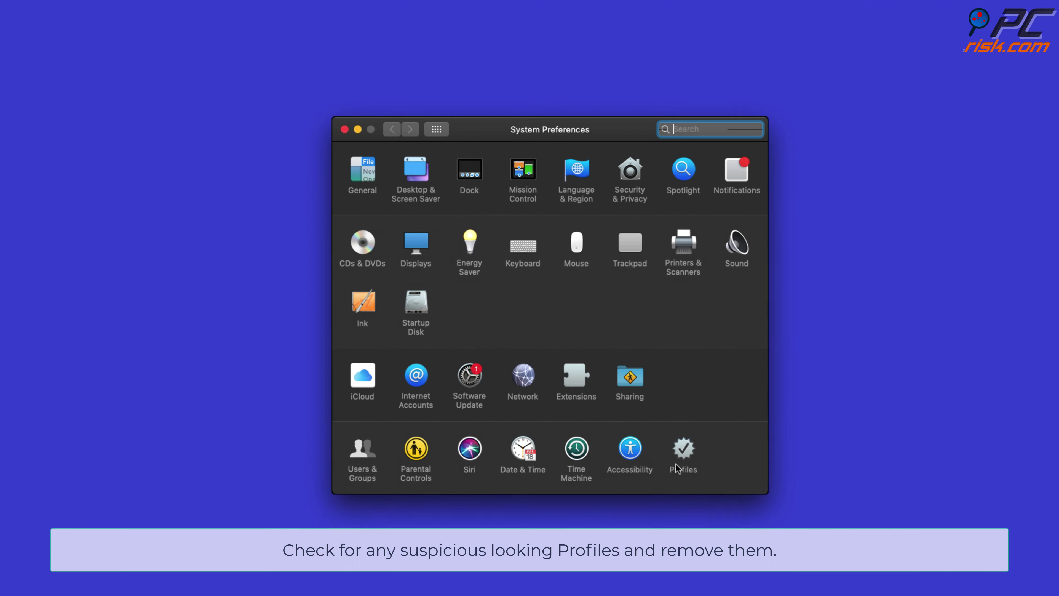
click(676, 467)
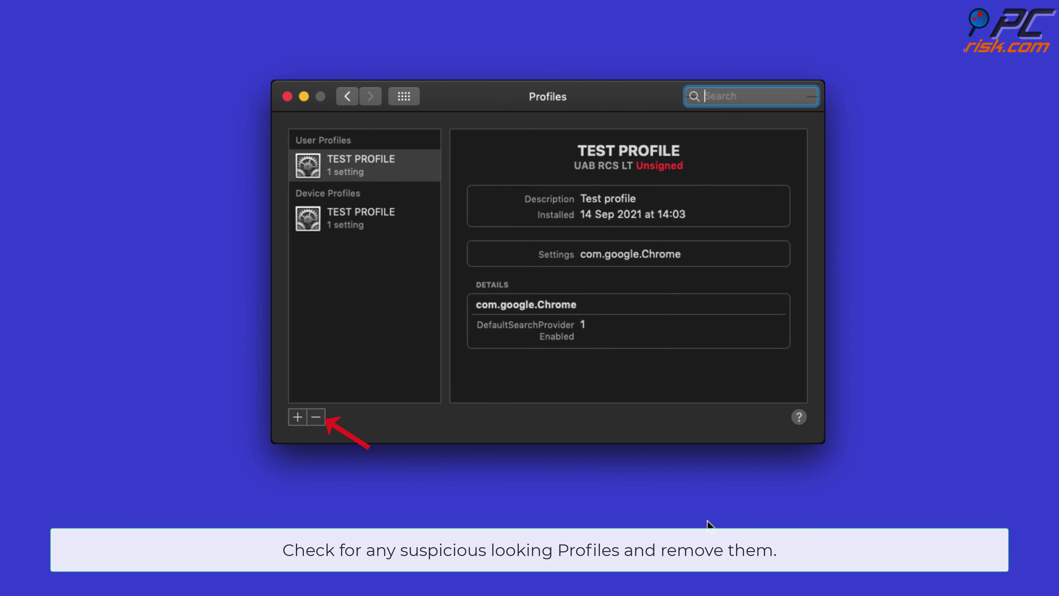
Step: Remove the user and device TEST PROFILE entries, then quit System Preferences
click(316, 417)
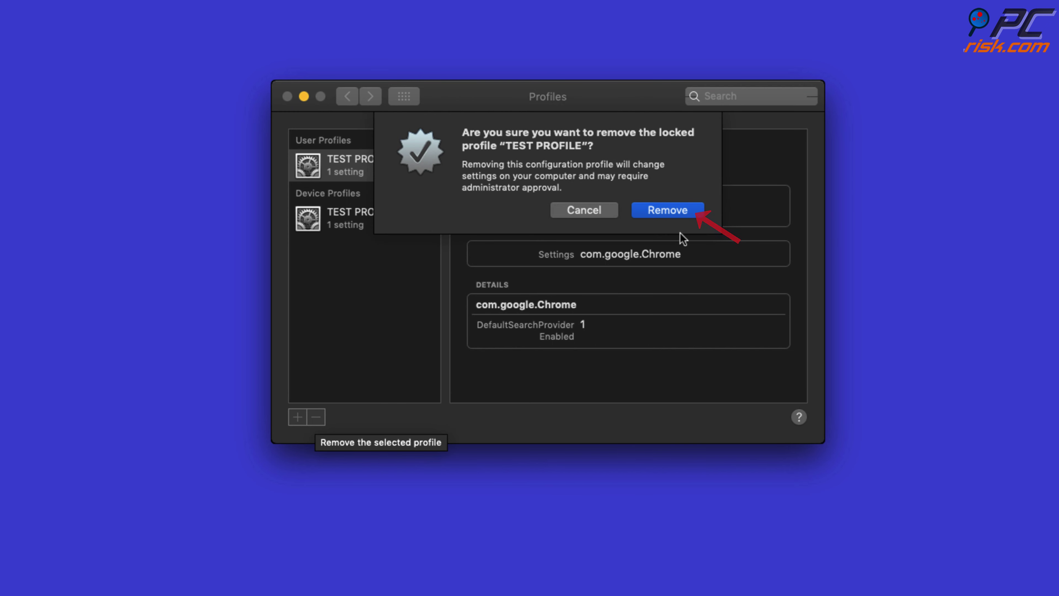
click(677, 214)
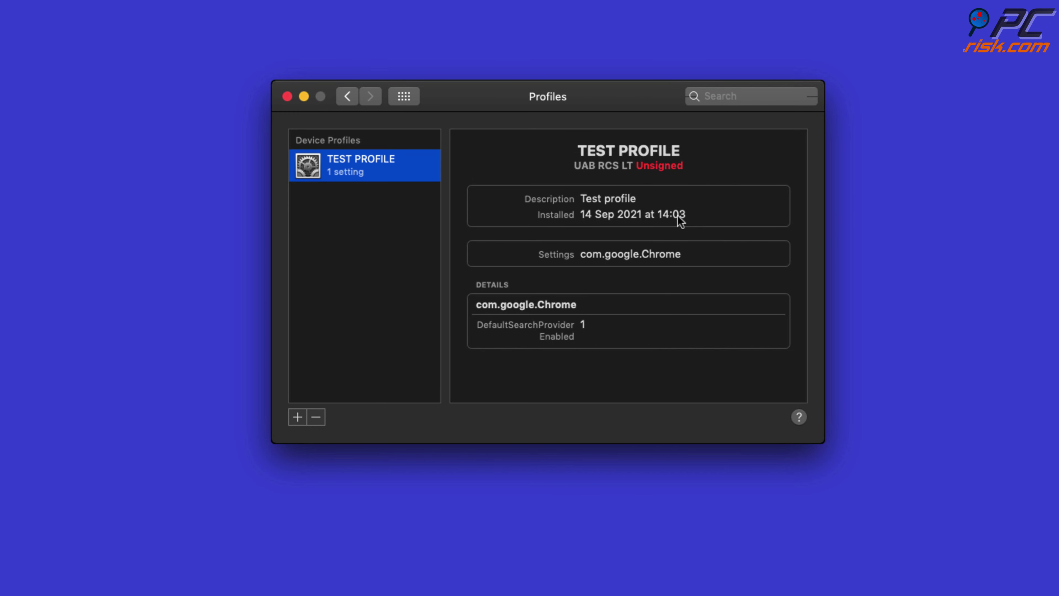
click(316, 417)
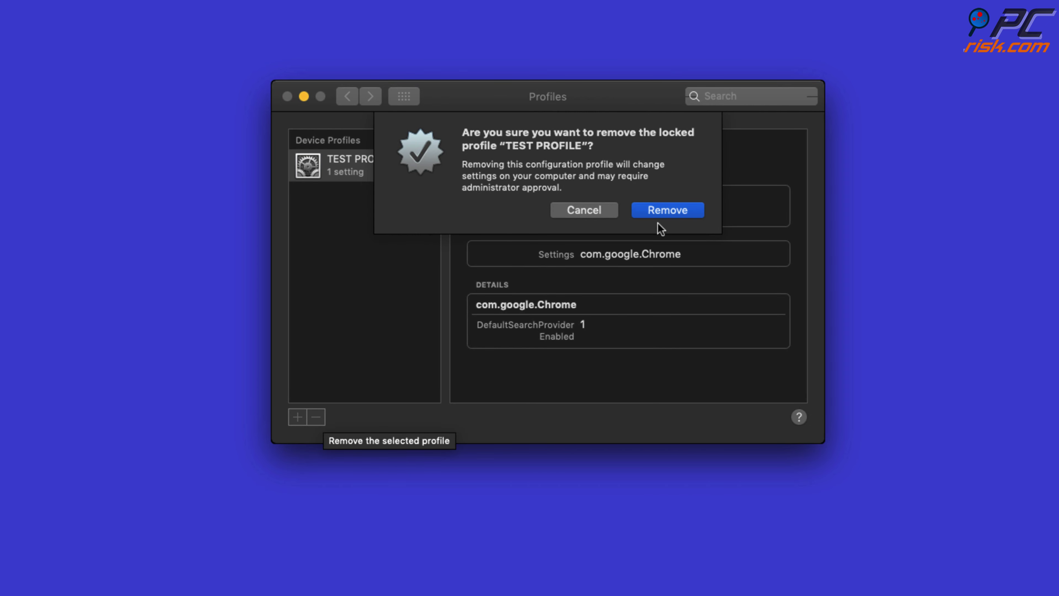
click(661, 212)
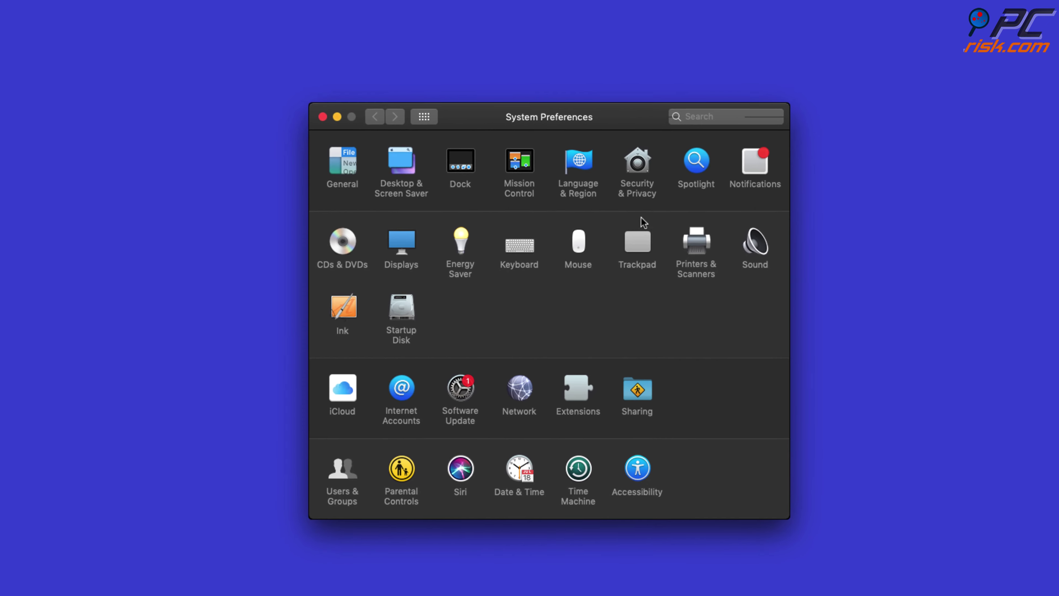
key(super+q)
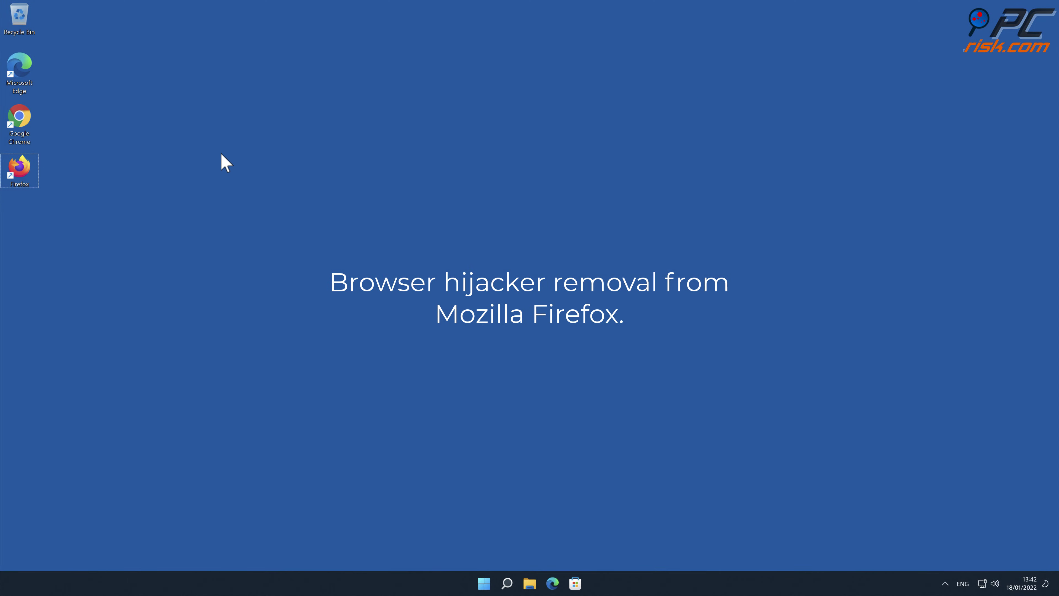
Step: Launch Firefox and remove the Safe Browsing extension from Add-ons and themes
double_click(19, 169)
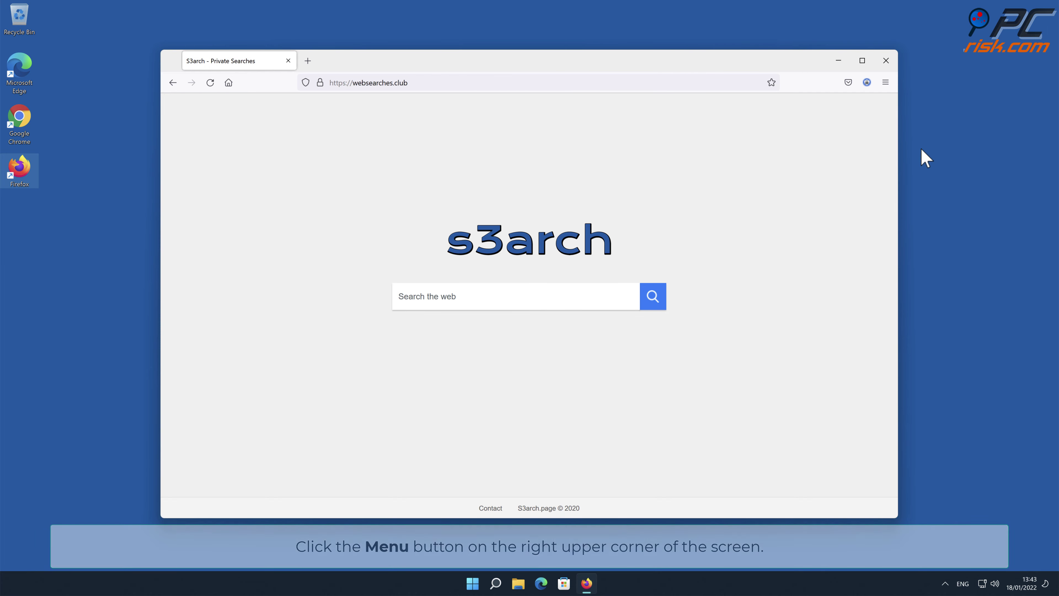
click(885, 82)
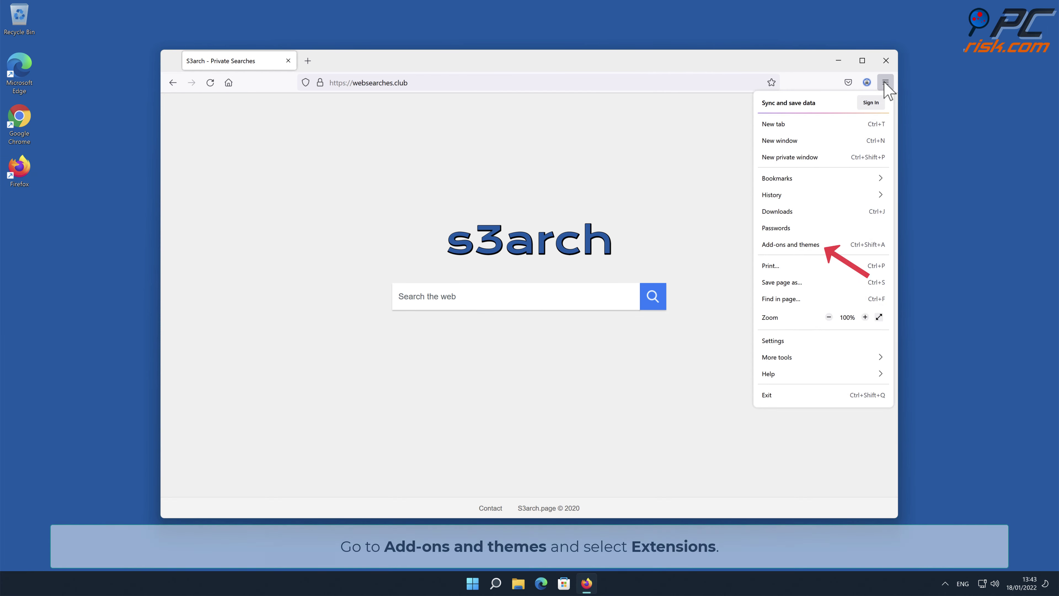
click(832, 246)
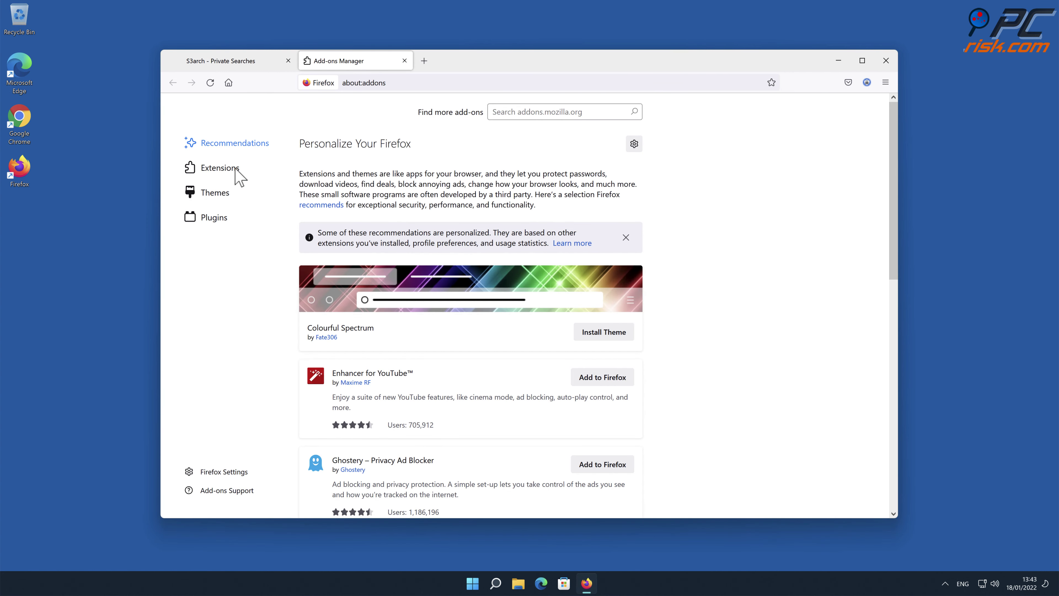
click(239, 176)
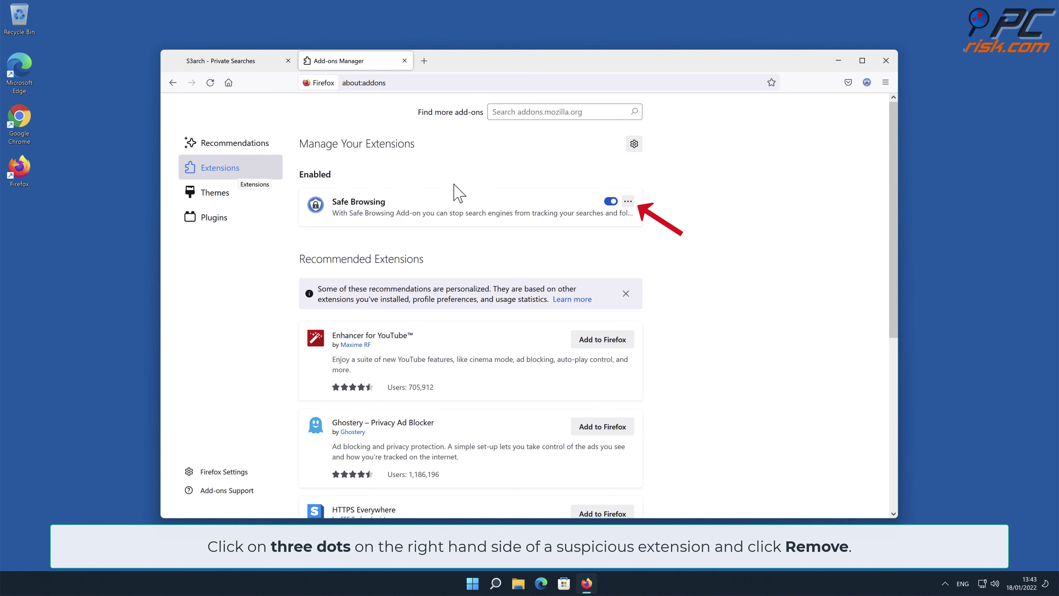
click(628, 202)
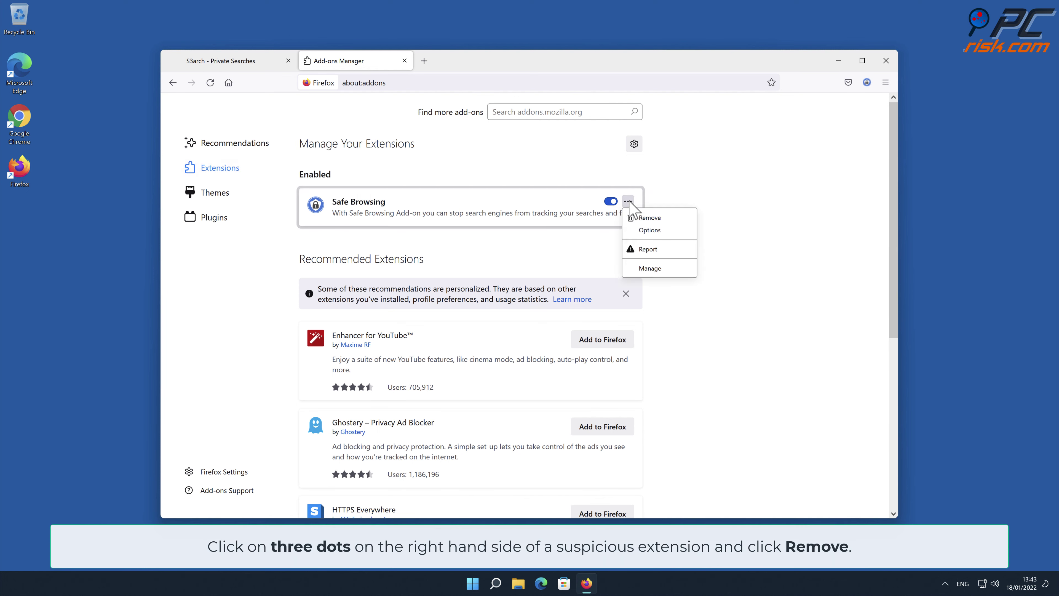
click(646, 217)
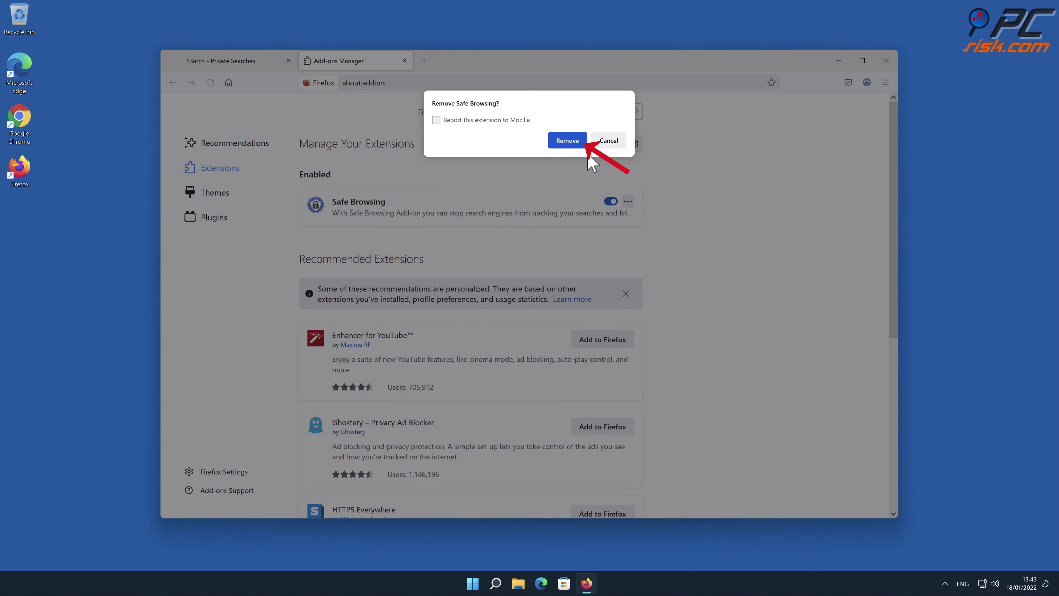
click(572, 143)
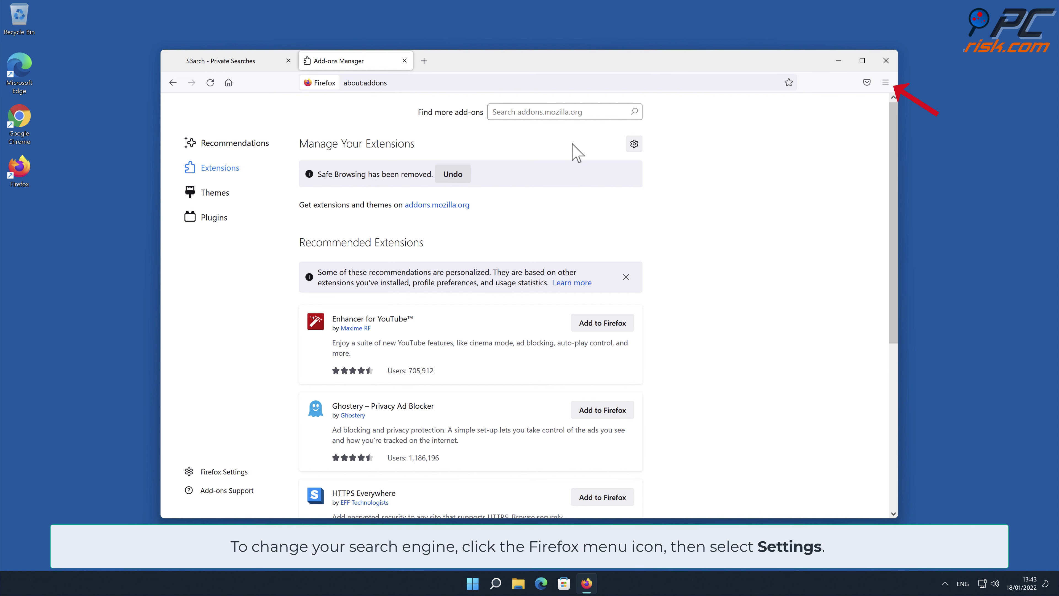
Step: Change Firefox's default search engine from Amazon.com to Google in Settings > Search
click(884, 84)
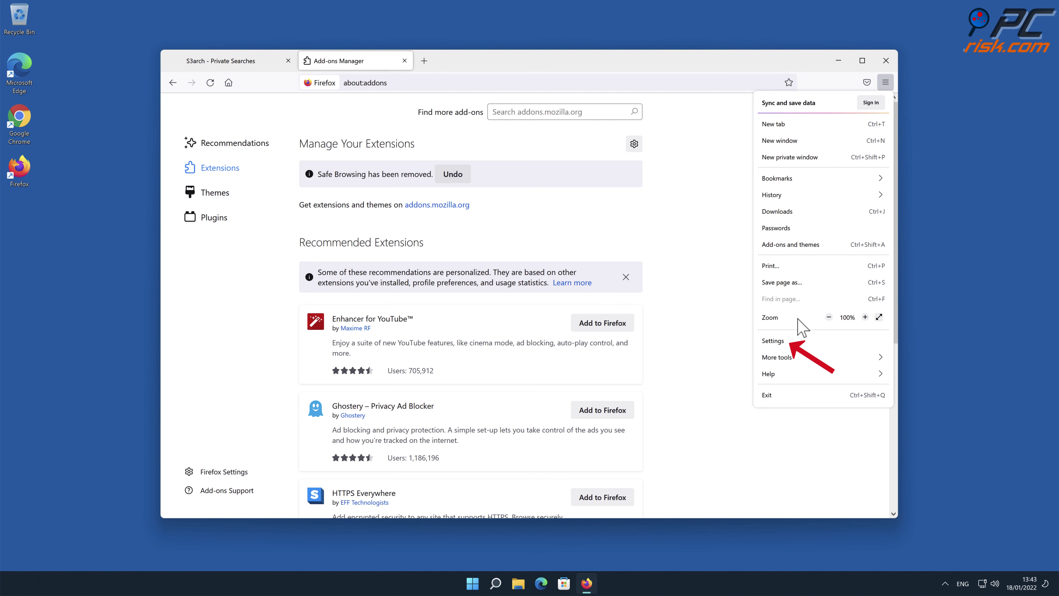
click(783, 341)
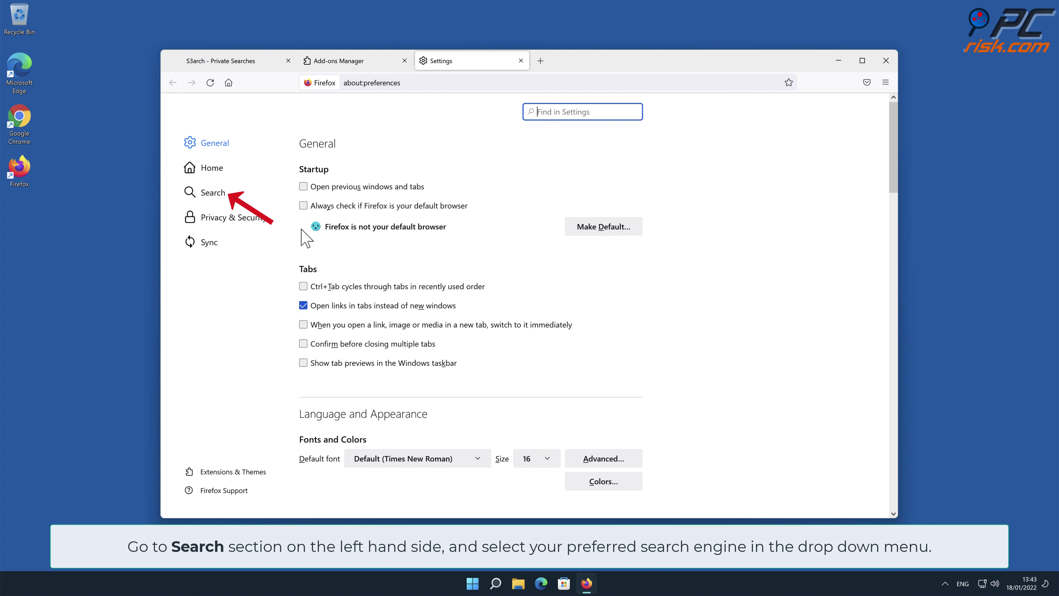
click(212, 194)
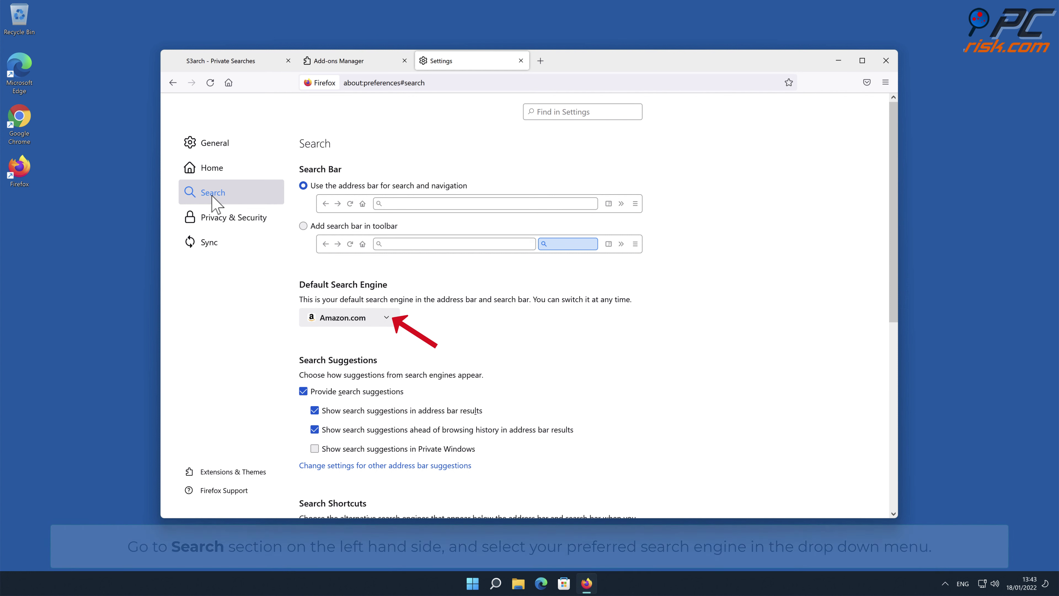
click(386, 317)
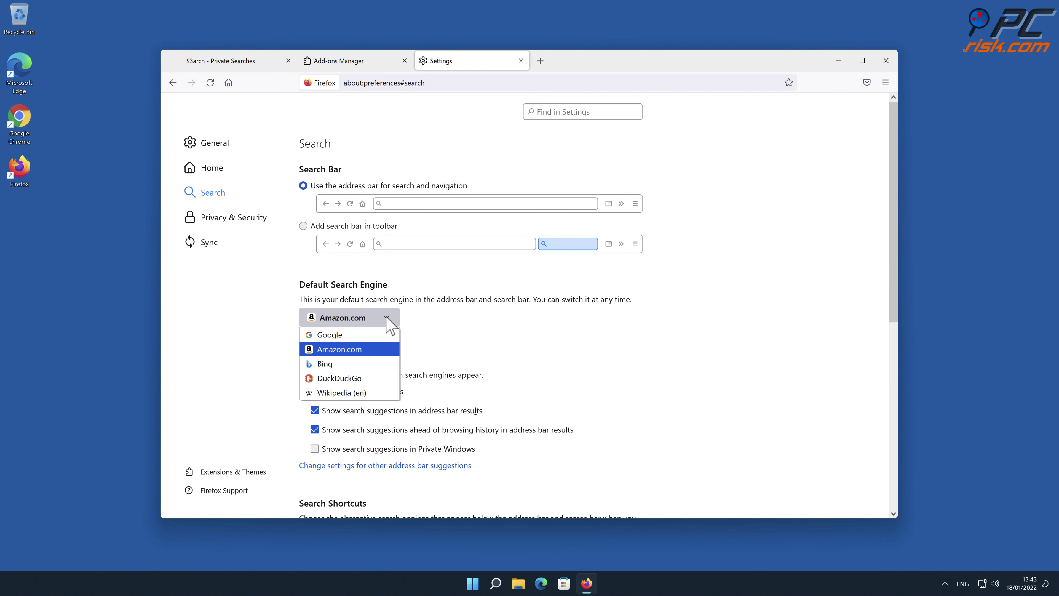
click(358, 336)
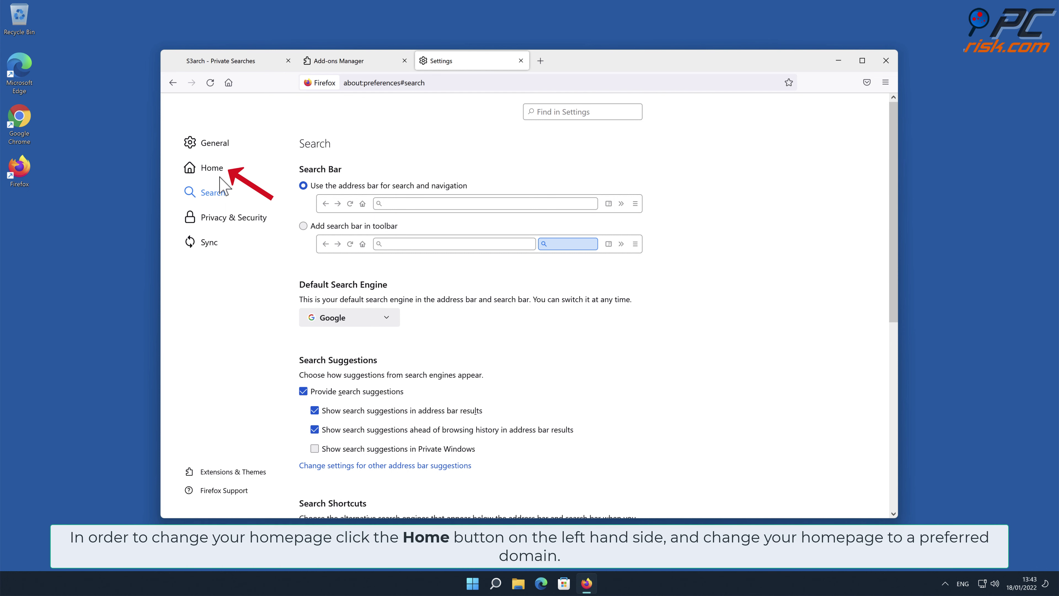
click(213, 168)
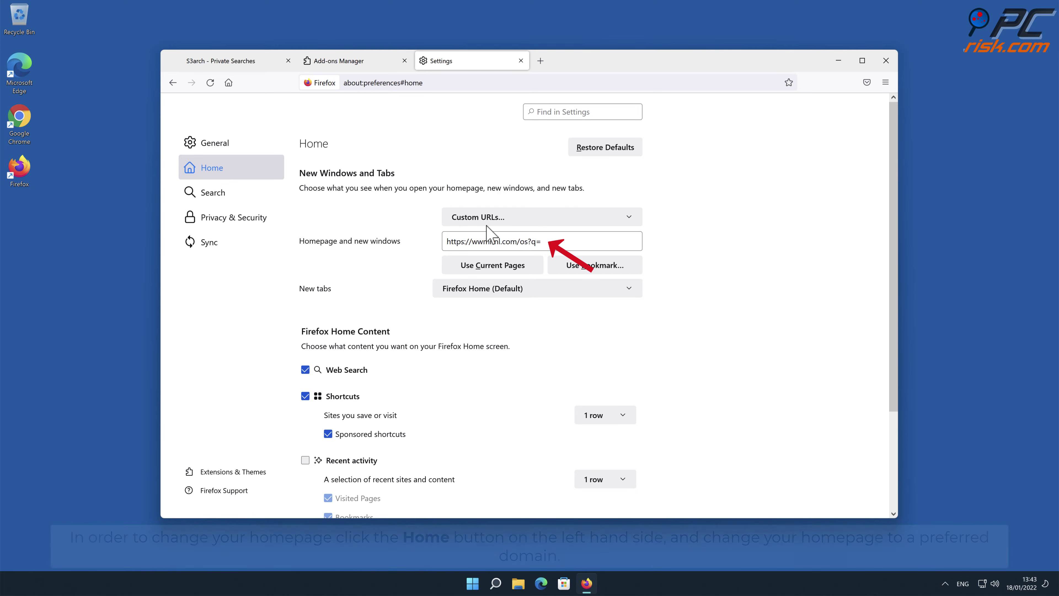
click(547, 241)
drag(548, 241, 447, 242)
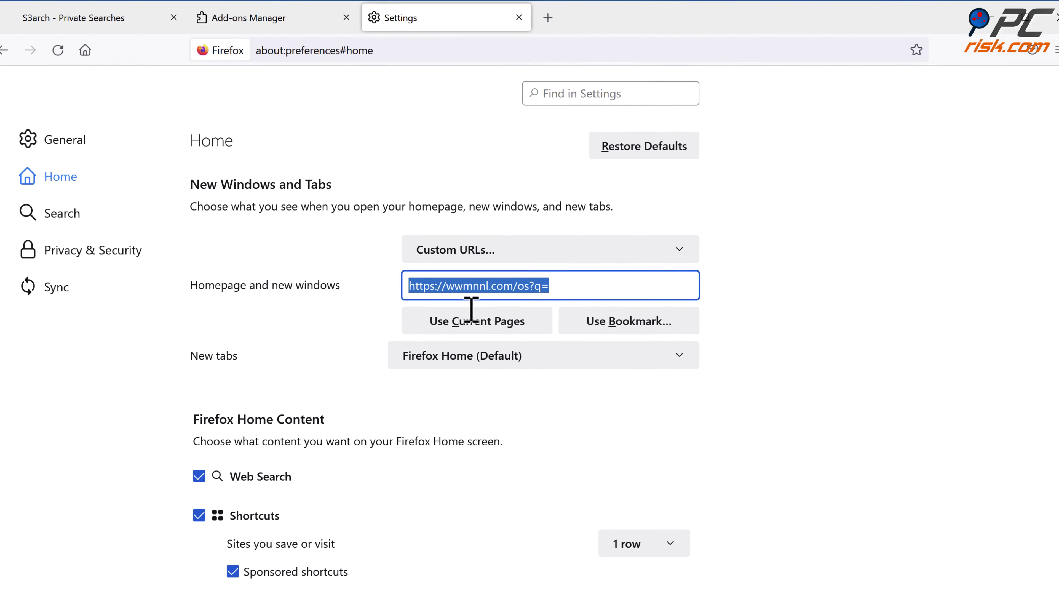
text(www.goo)
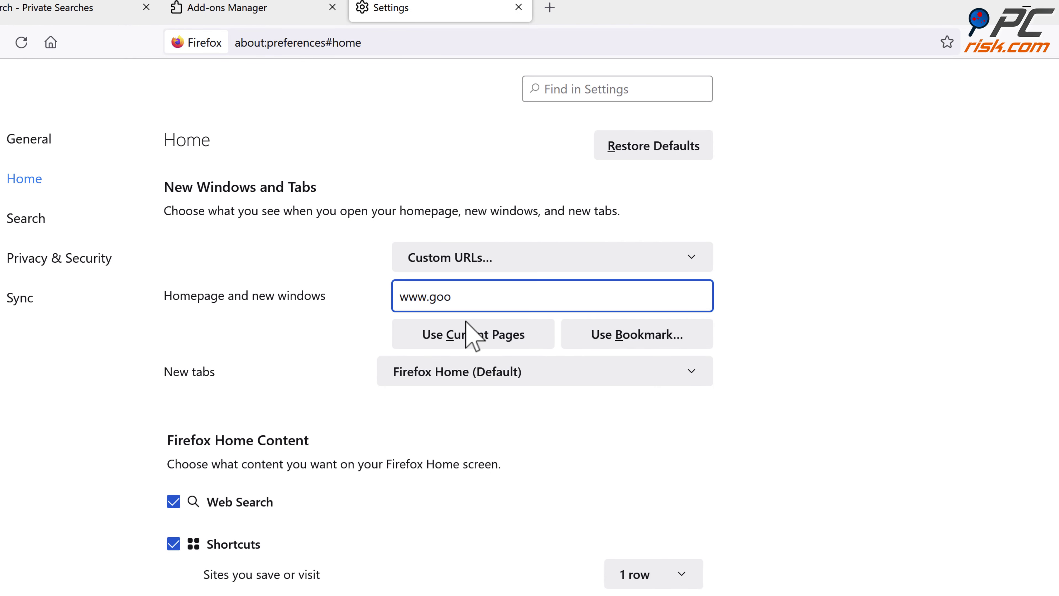
text(gle.com)
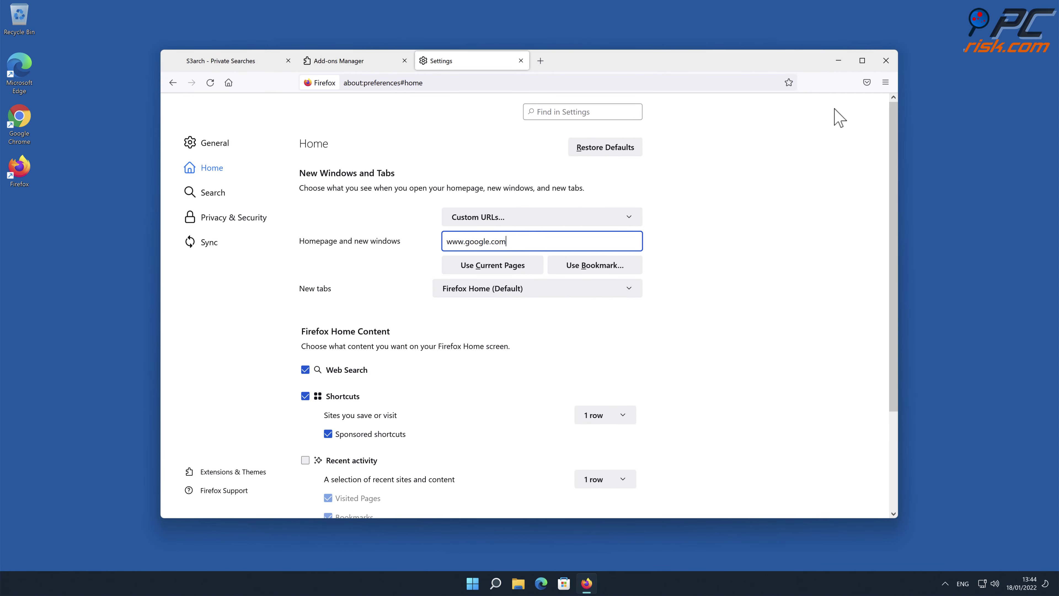
click(884, 62)
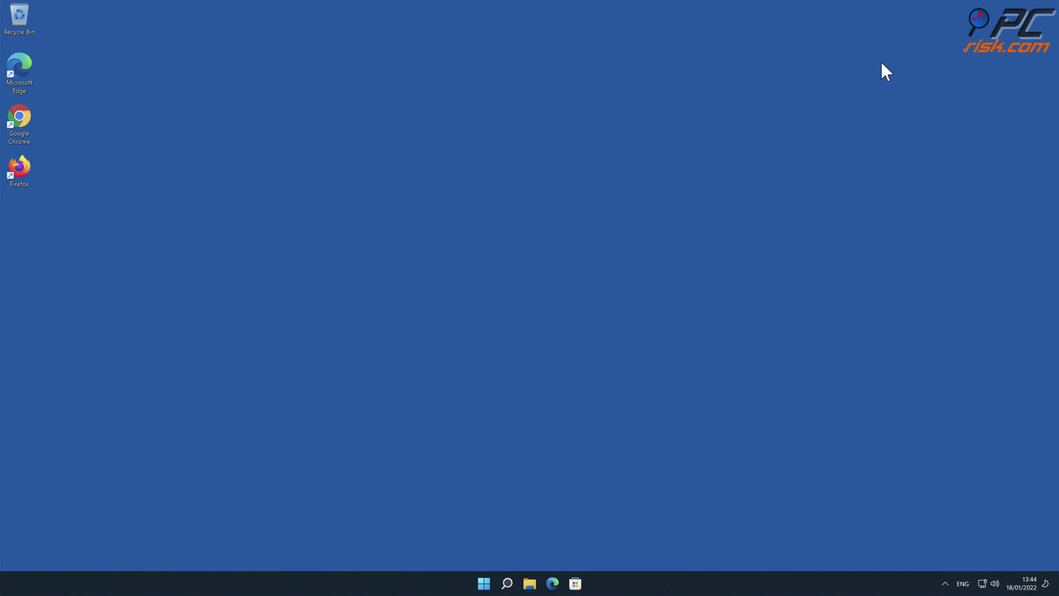